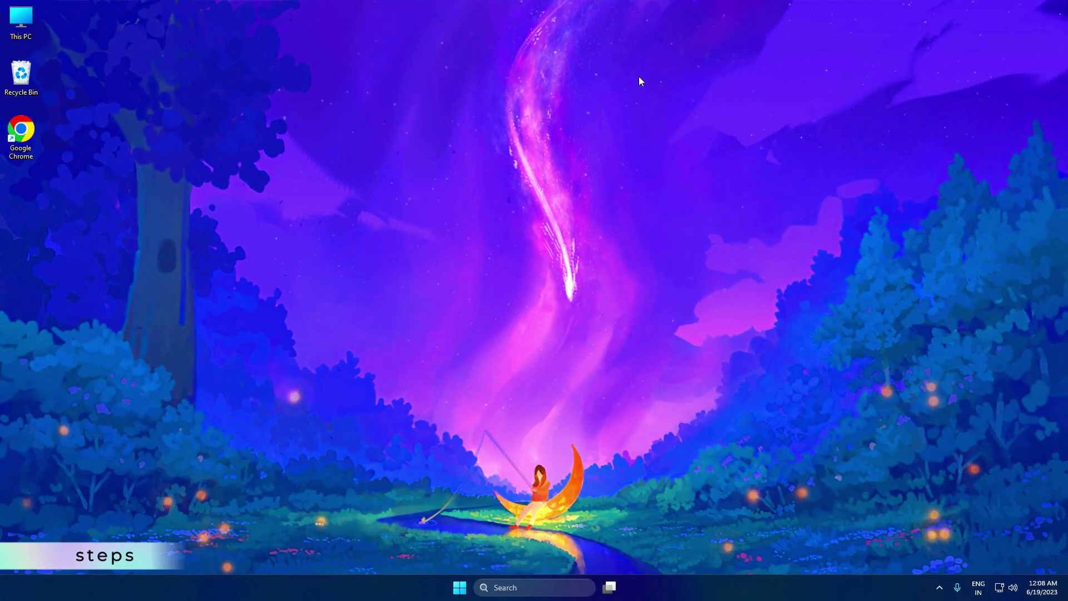
Step: Open Google Chrome from the desktop and search Google for "CarX street on pc"
double_click(26, 127)
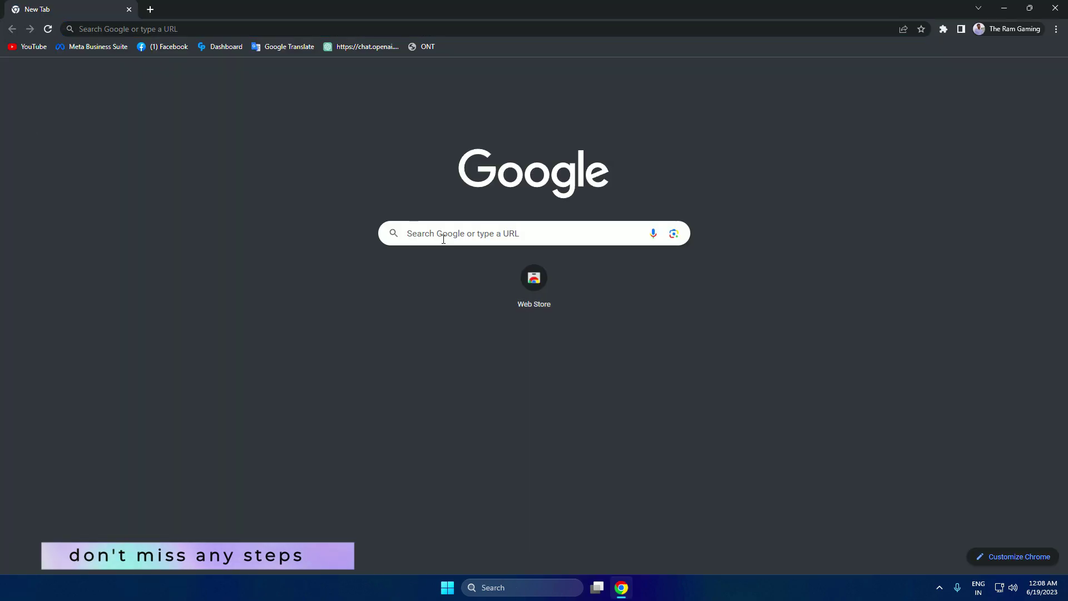
left_click(444, 233)
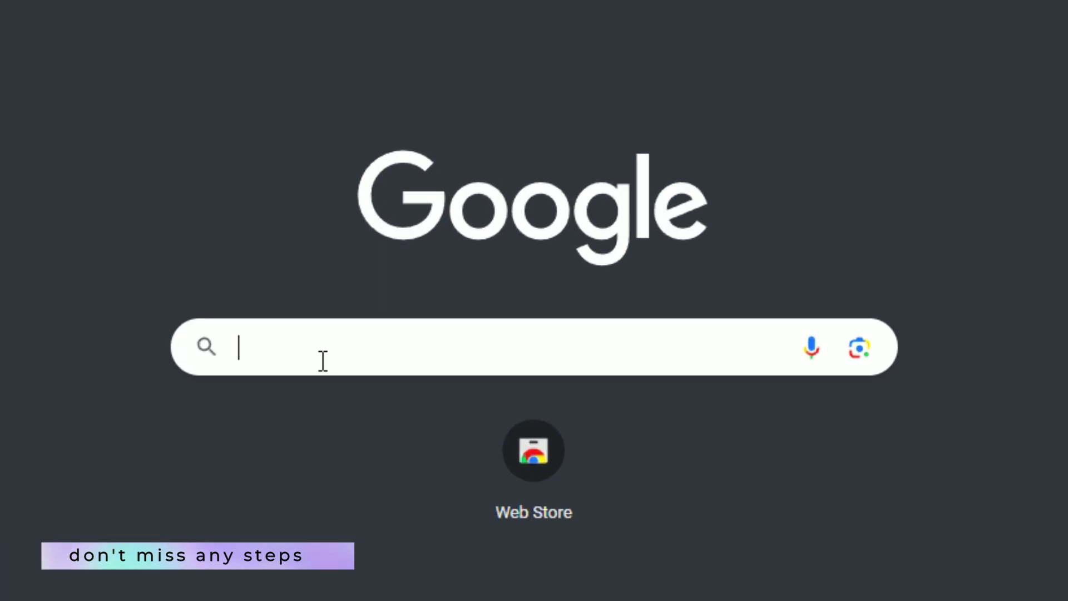
type("CarX stree")
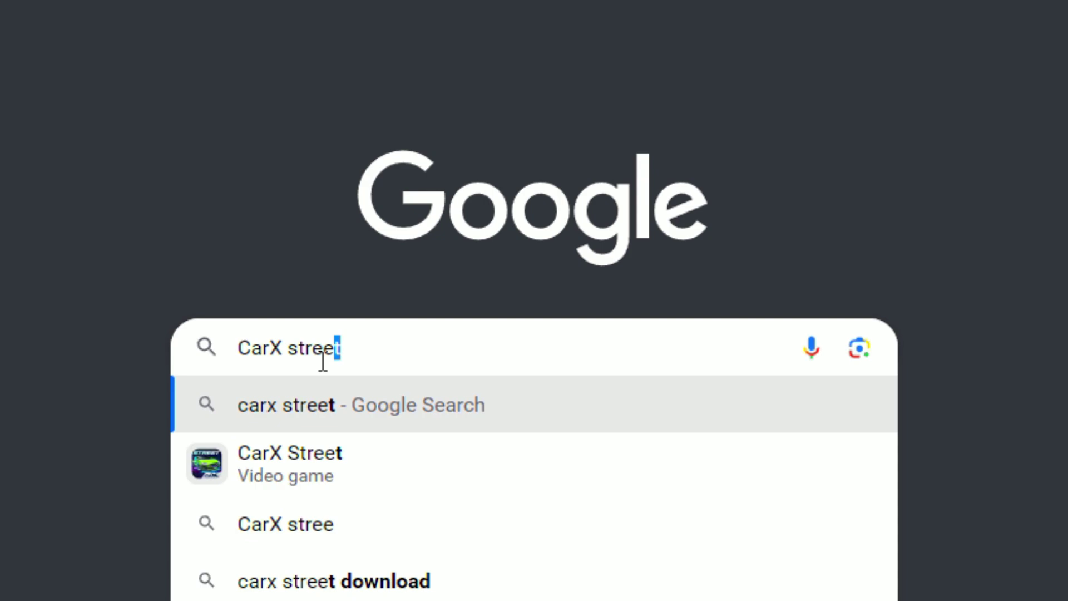
type("t on pc")
key("Return")
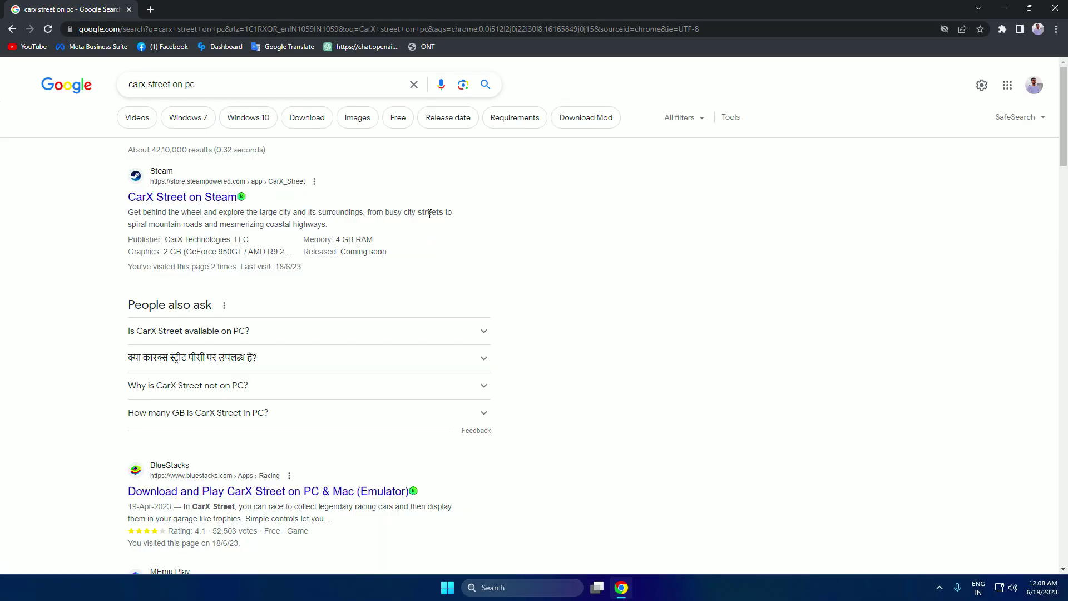
Step: Open the BlueStacks search result for CarX Street and download its PC installer with the default download settings
scroll(60, 393, "down", 2)
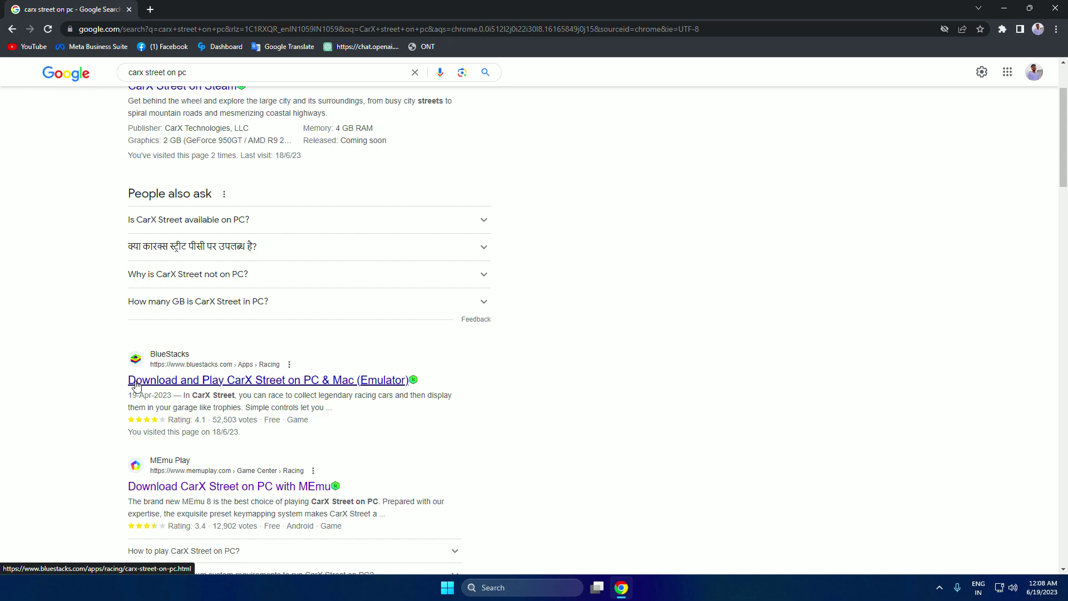
left_click(224, 380)
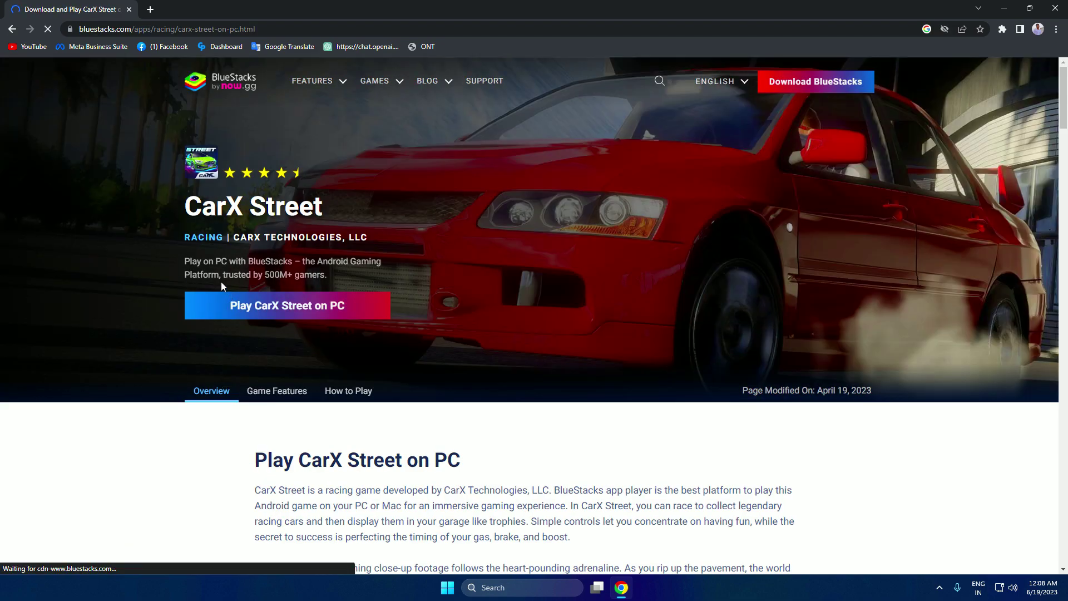
left_click_drag(243, 205, 329, 206)
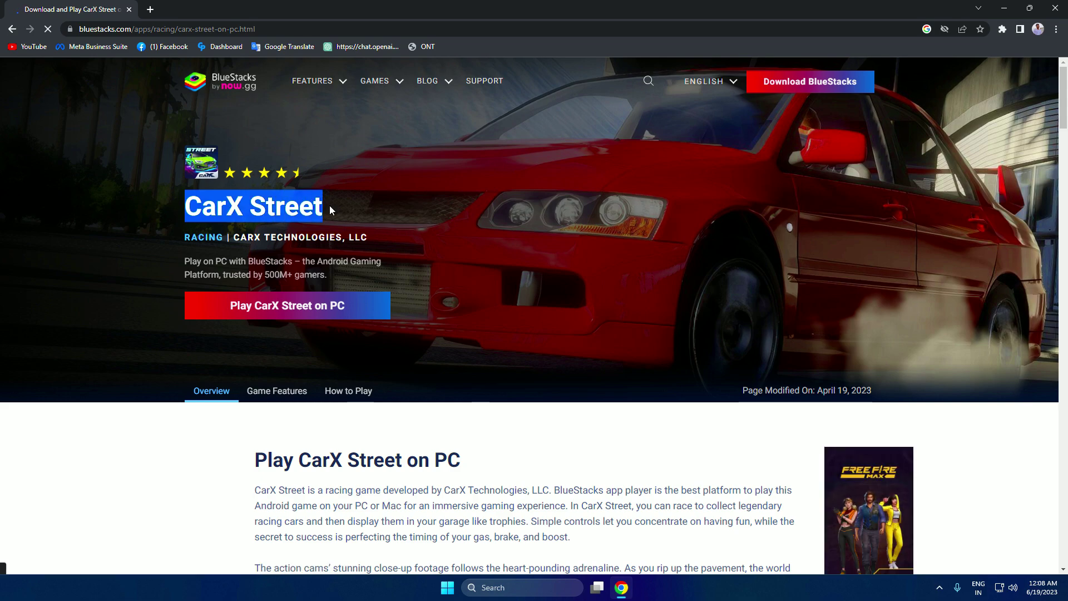
left_click(273, 305)
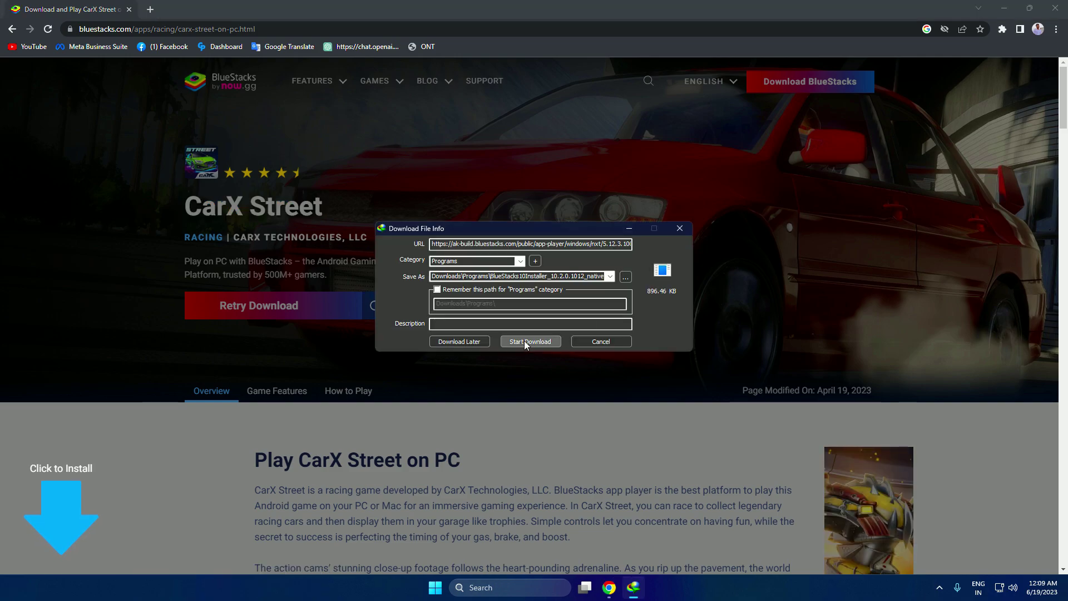
left_click(525, 340)
Step: Run the downloaded BlueStacks installer, allow it to make changes to the device, and start the CarX Street installation
left_click(439, 327)
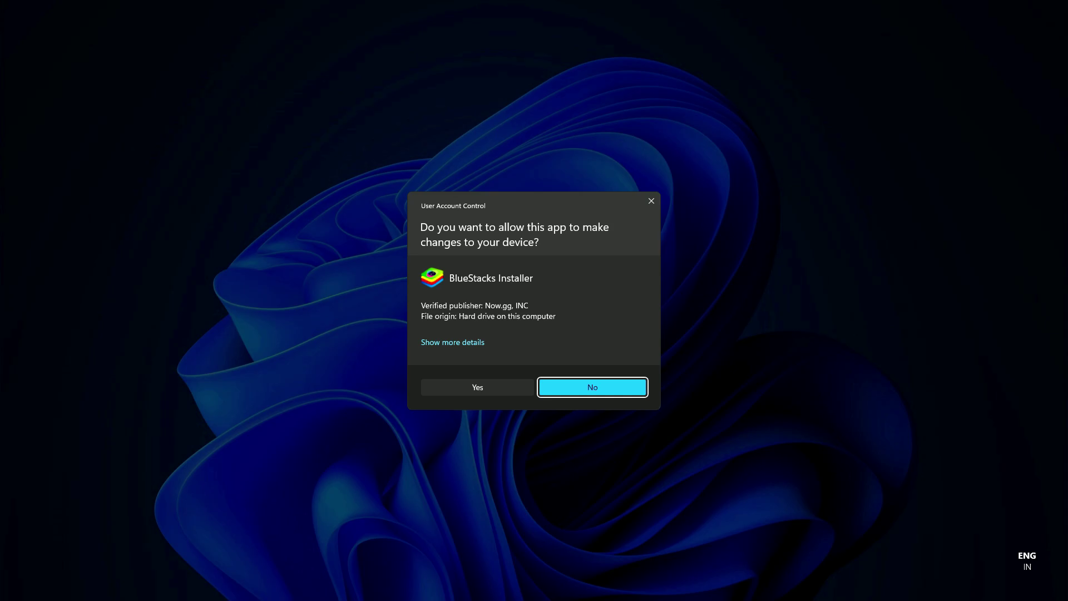
left_click(467, 389)
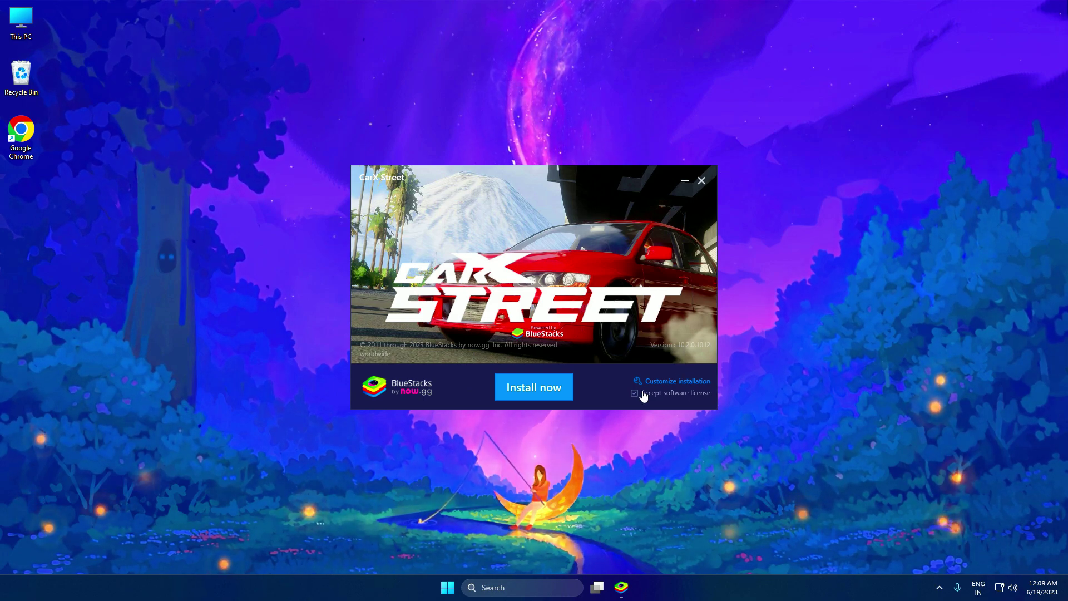
left_click(515, 388)
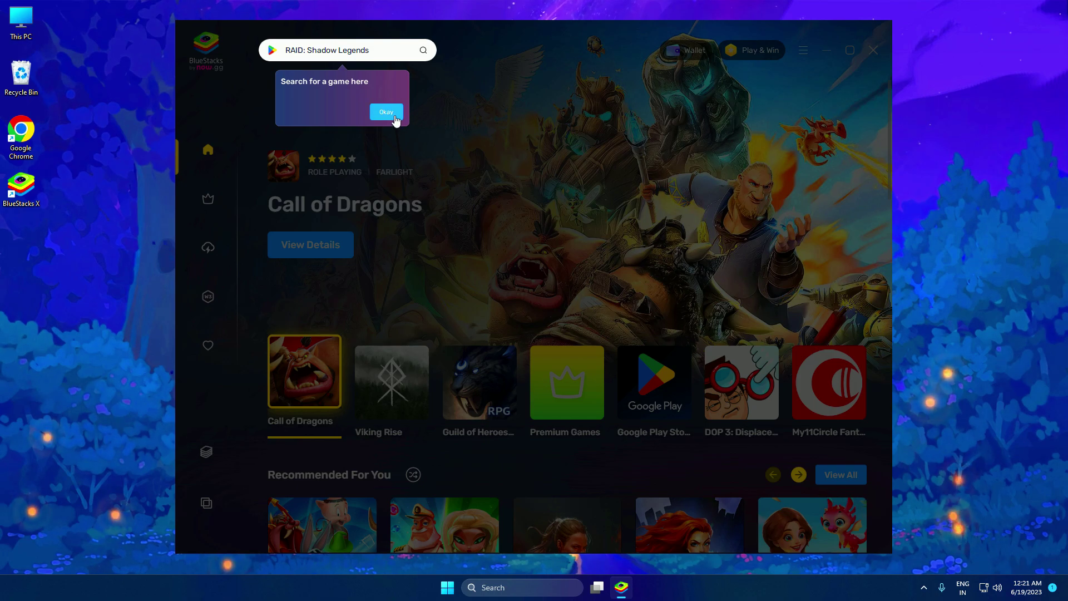
Step: Dismiss all the introductory tips in BlueStacks, from the game search hint through the App Player hint
left_click(387, 112)
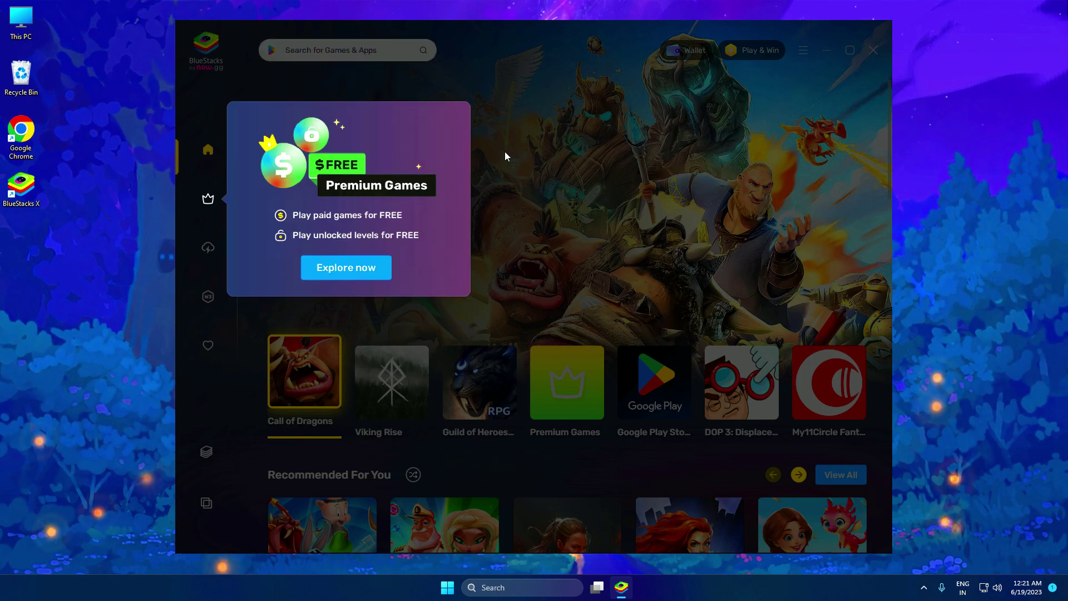
left_click(502, 133)
left_click(502, 134)
left_click(502, 133)
left_click(502, 134)
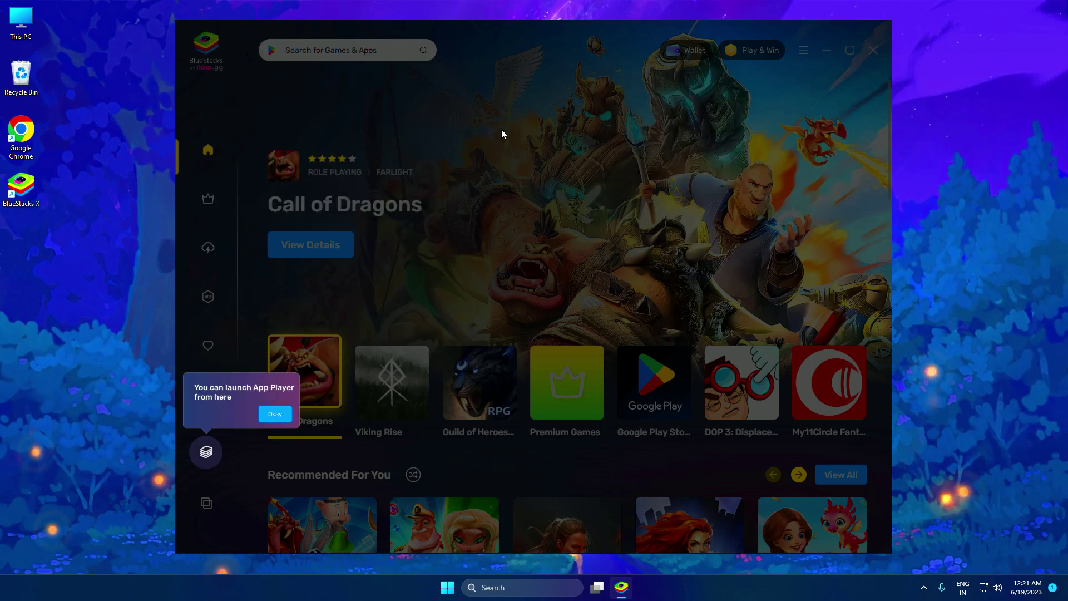
left_click(501, 130)
left_click(502, 130)
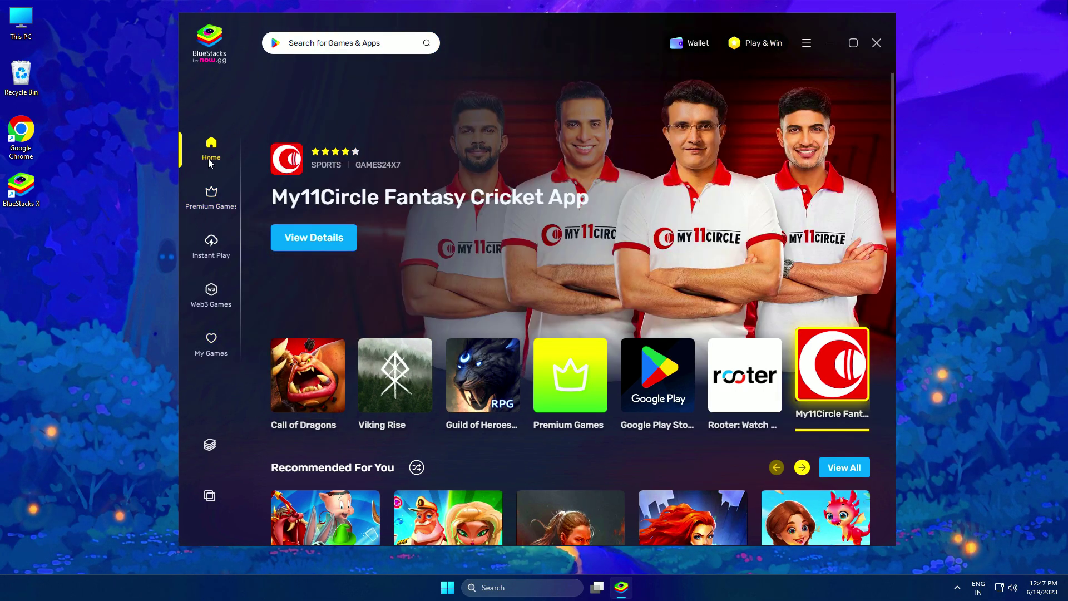
Step: Open the BlueStacks multi-instance manager and close the main BlueStacks window behind it
left_click(209, 497)
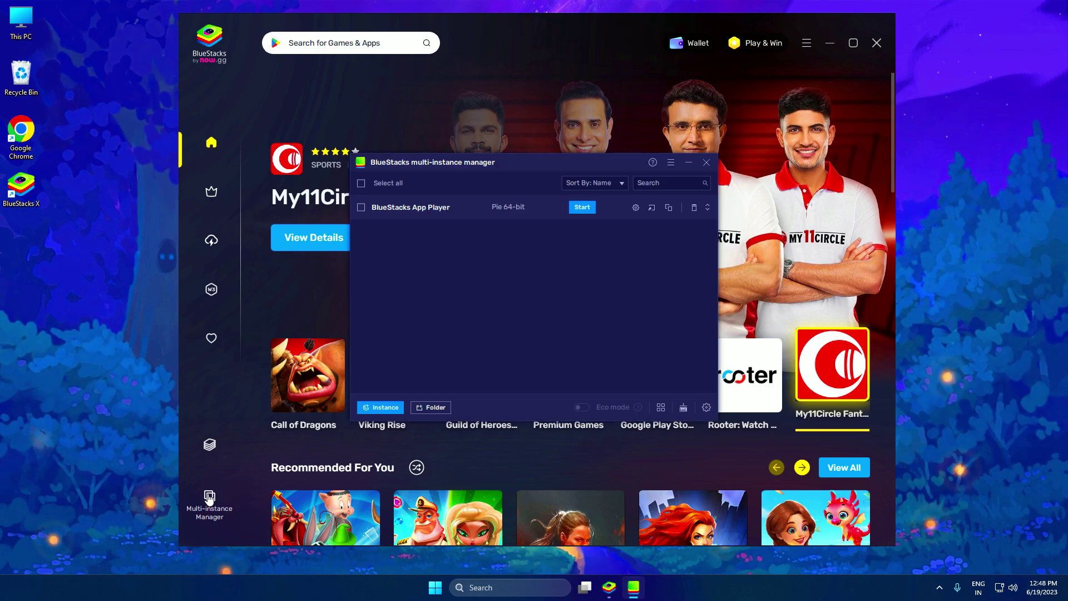
left_click_drag(571, 172, 589, 173)
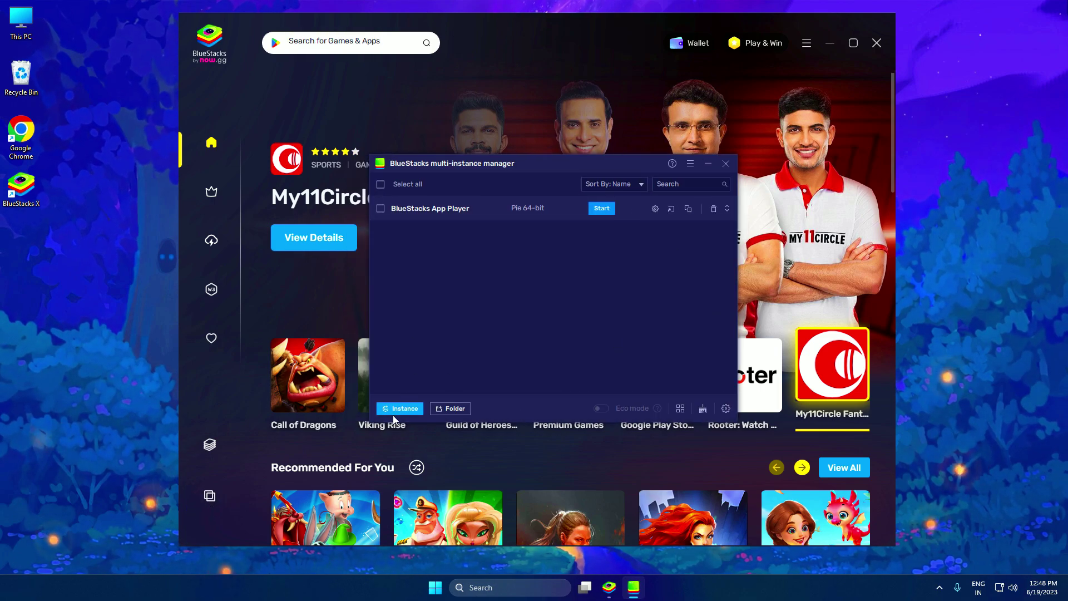
left_click(876, 43)
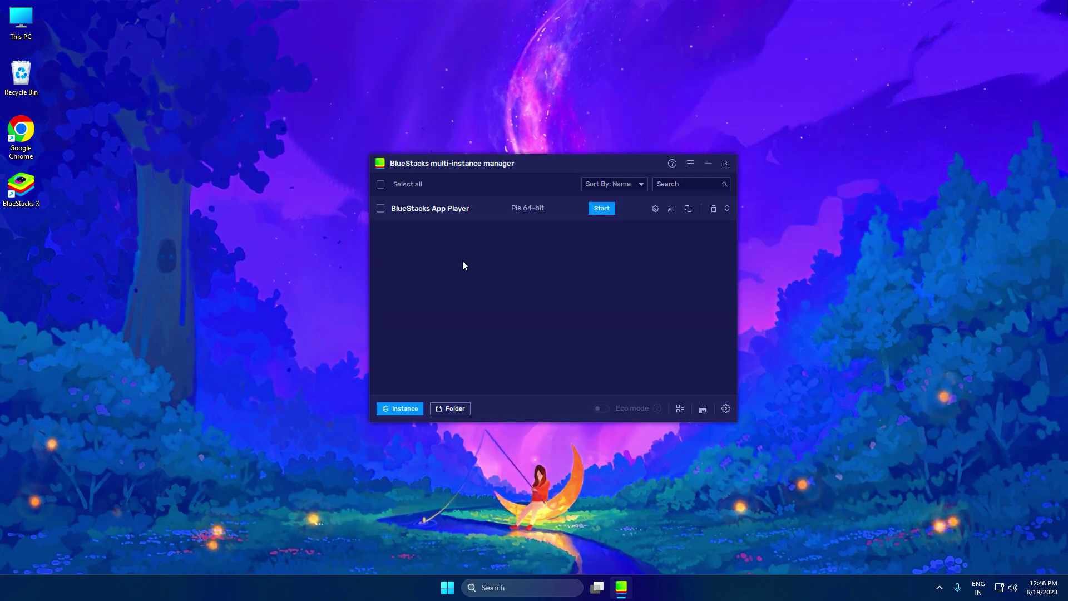
Step: Begin a new fresh instance with Android 11 as its Android version and continue to its configuration
left_click(397, 408)
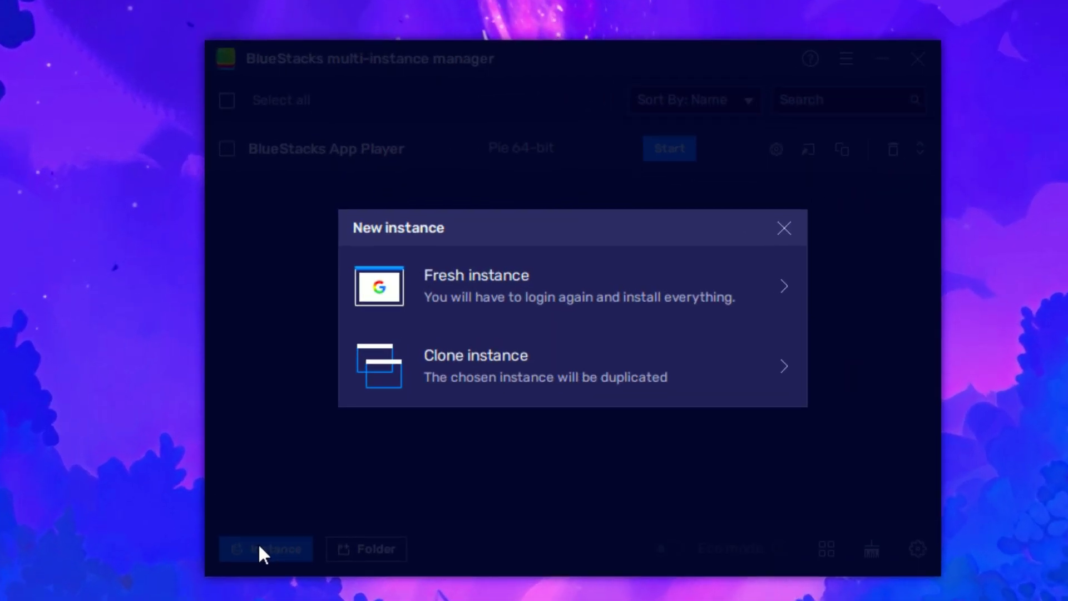
left_click(534, 276)
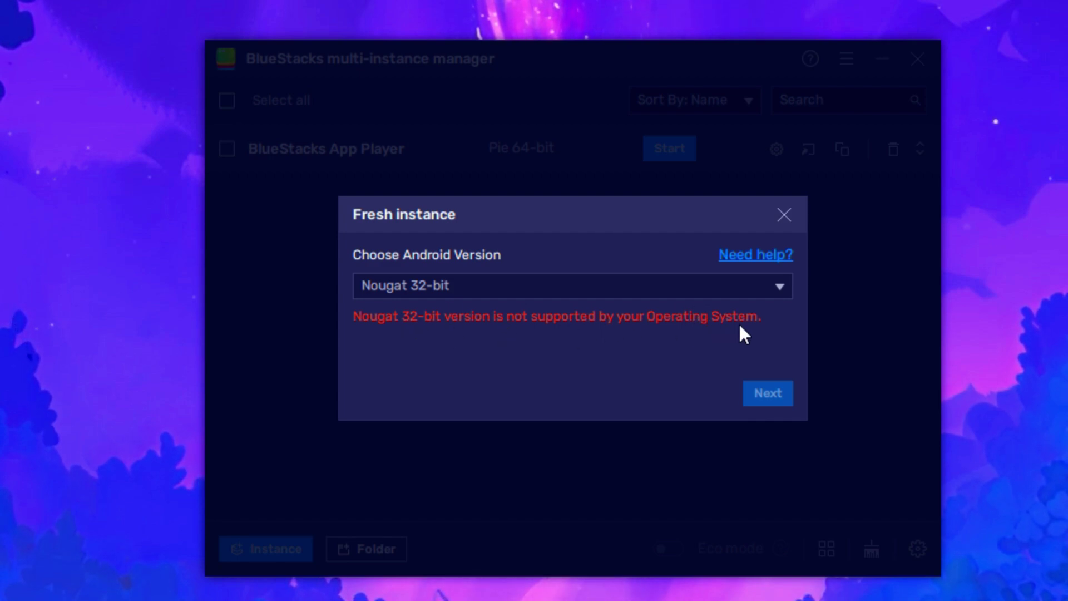
left_click(772, 290)
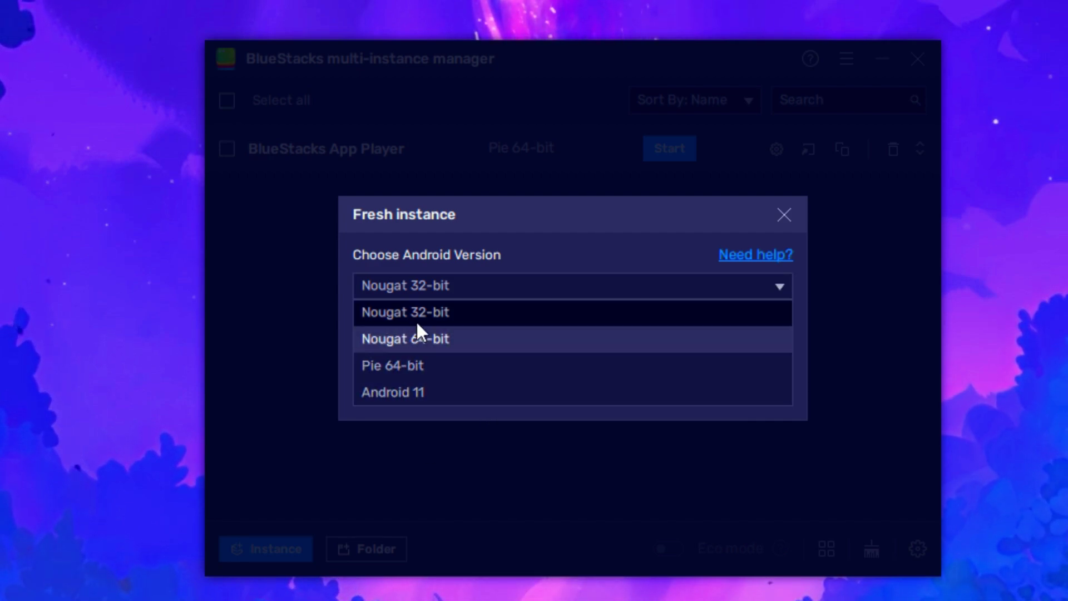
left_click(404, 387)
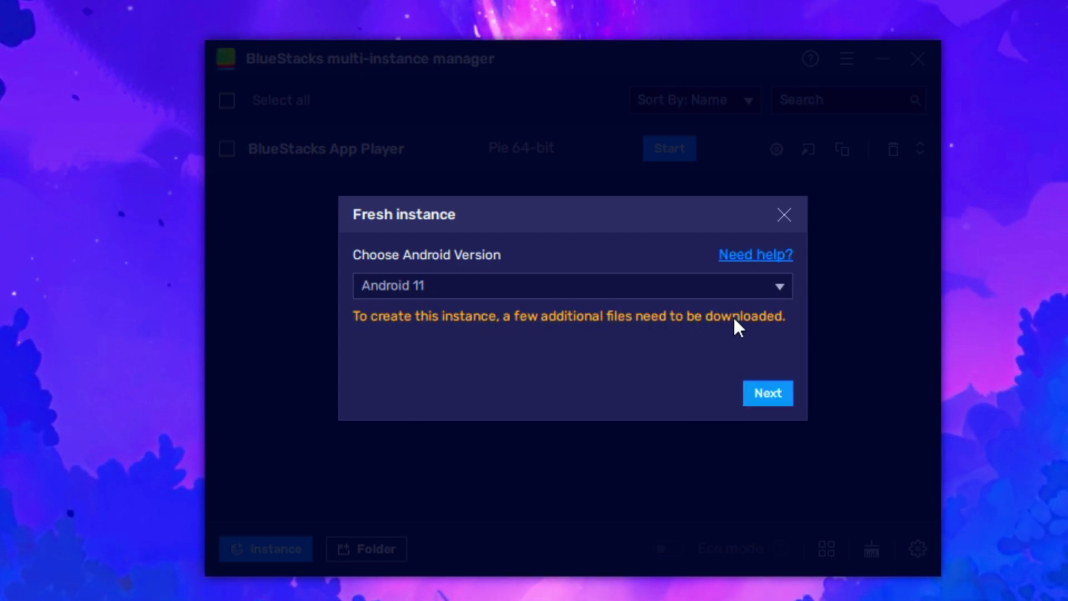
left_click(772, 392)
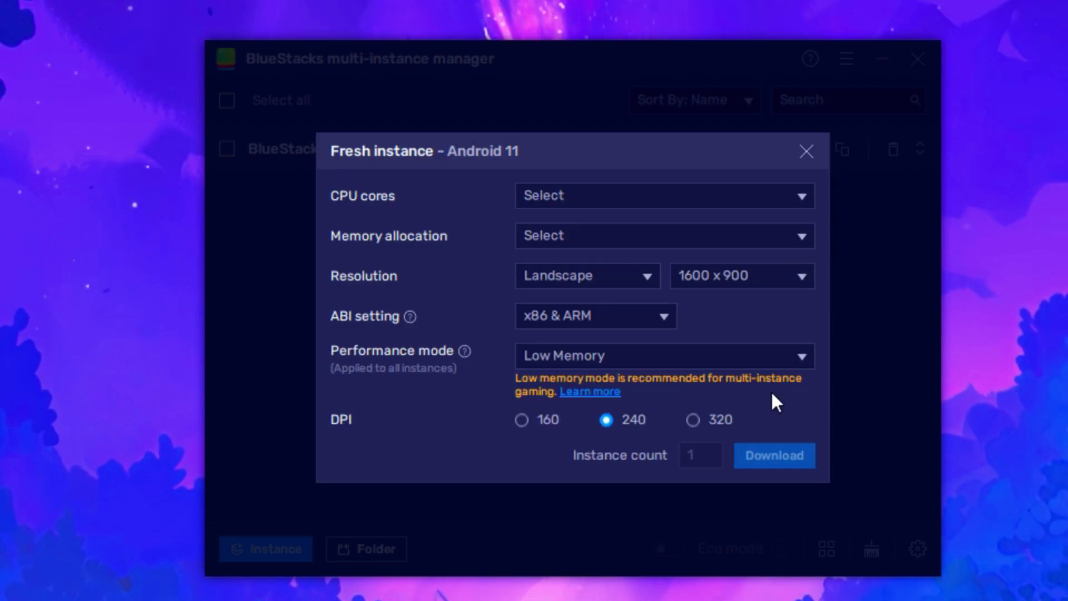
Step: Set the new instance's CPU cores to High (4 Cores) and its memory allocation to Enhanced (4 GB)
left_click(575, 191)
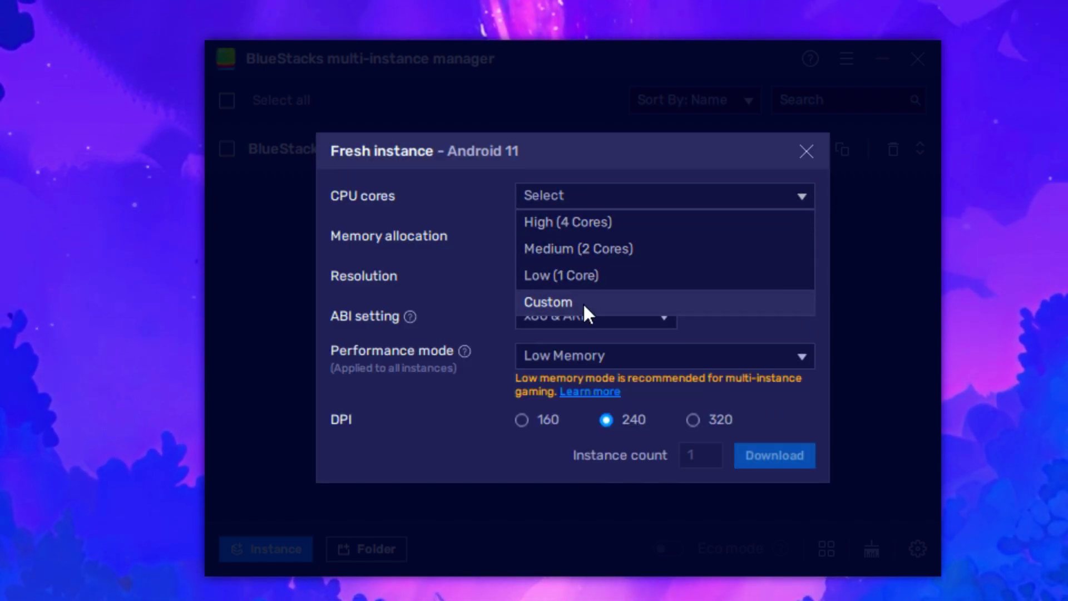
left_click(581, 219)
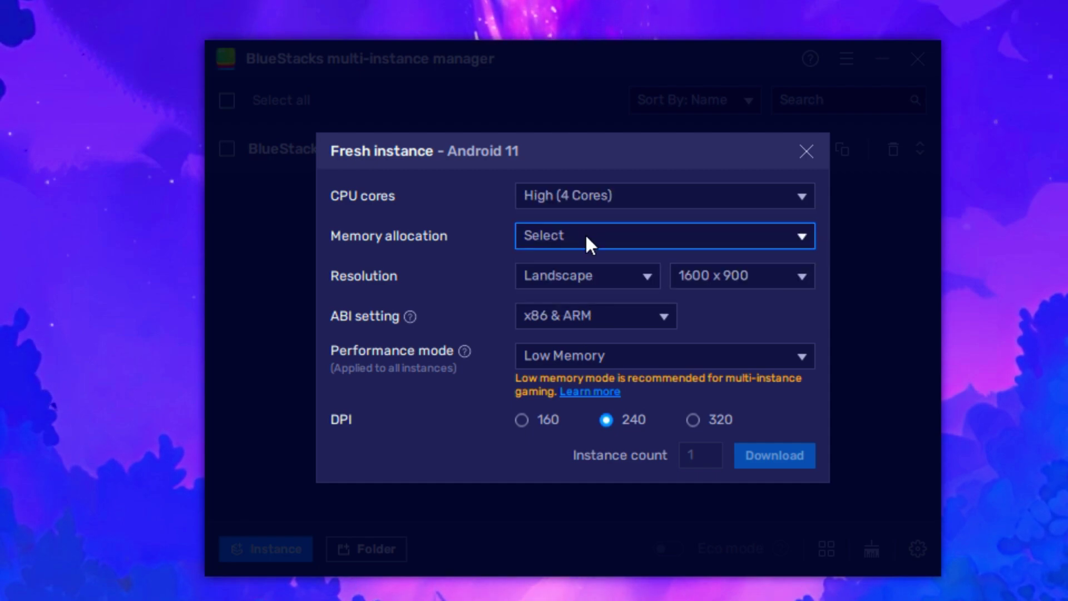
left_click(585, 235)
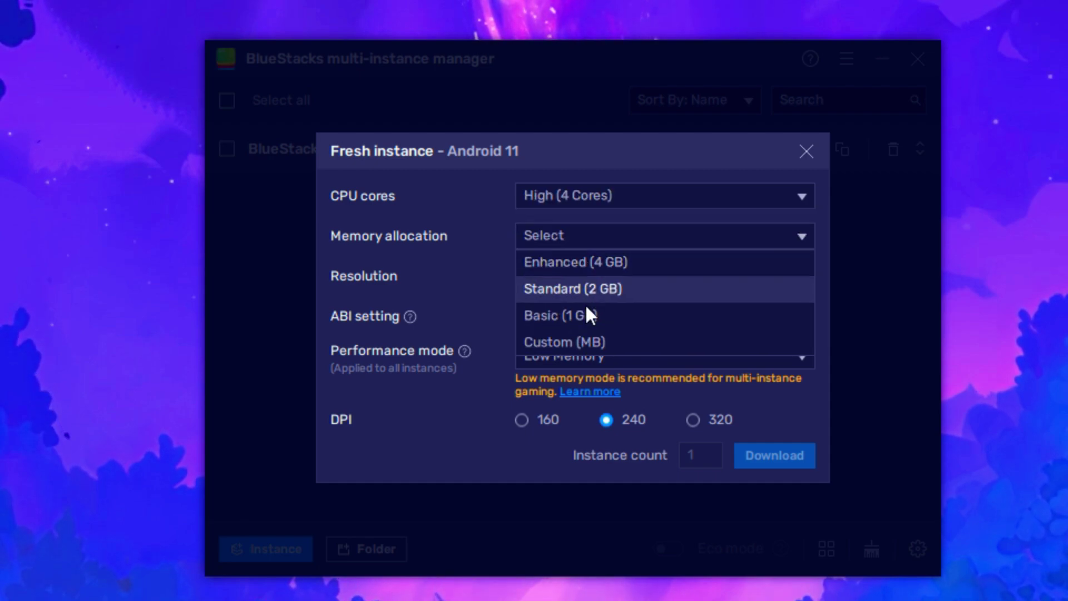
left_click(558, 263)
Step: Choose 1600 x 900 as the instance's landscape resolution and x86 & ARM as its ABI setting
left_click(741, 274)
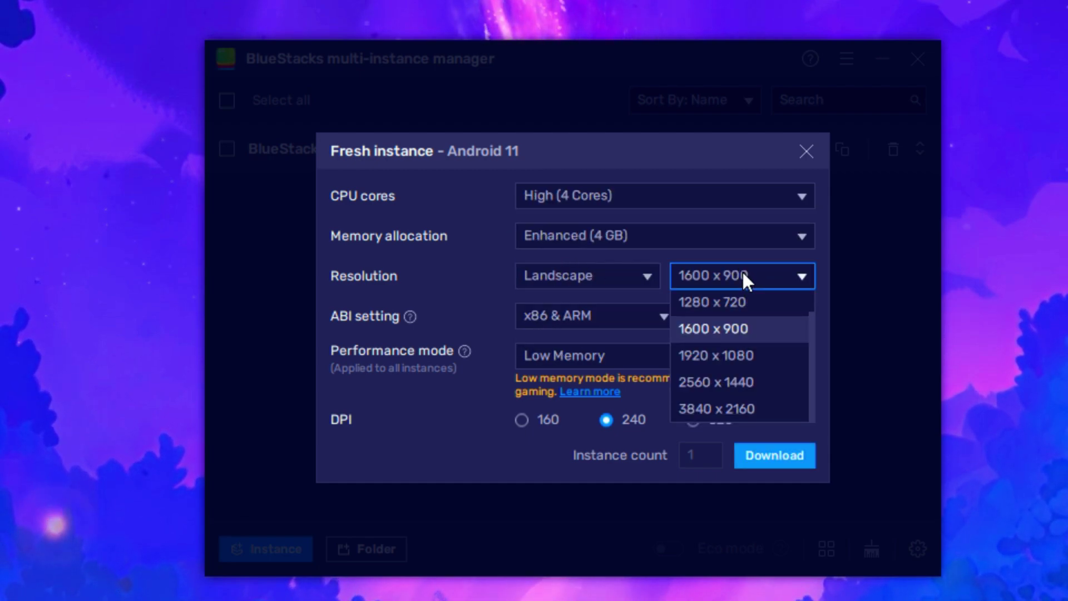
left_click(716, 328)
left_click(574, 309)
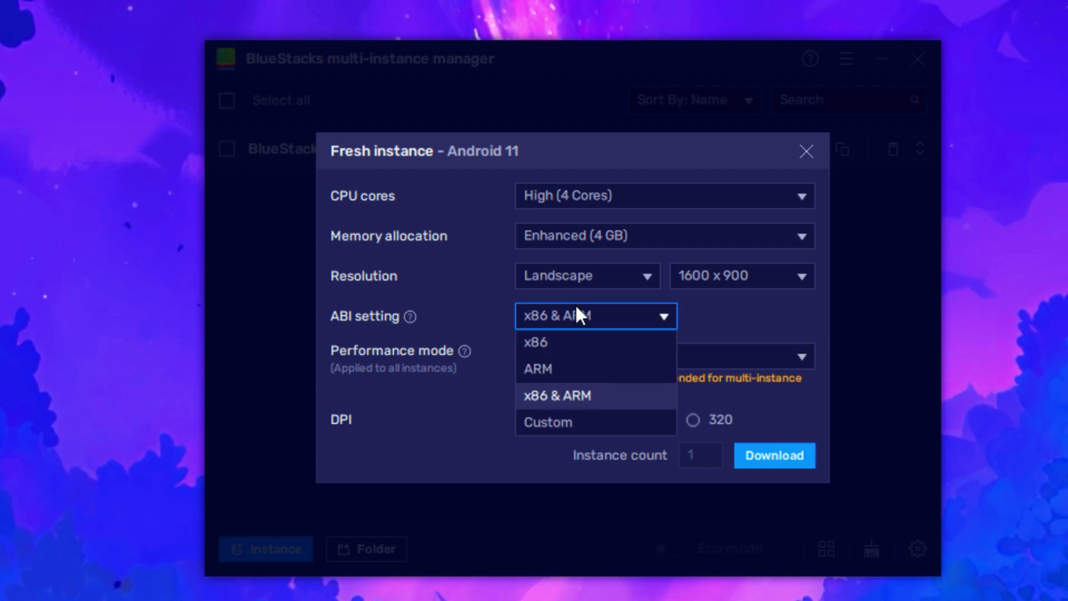
left_click(615, 402)
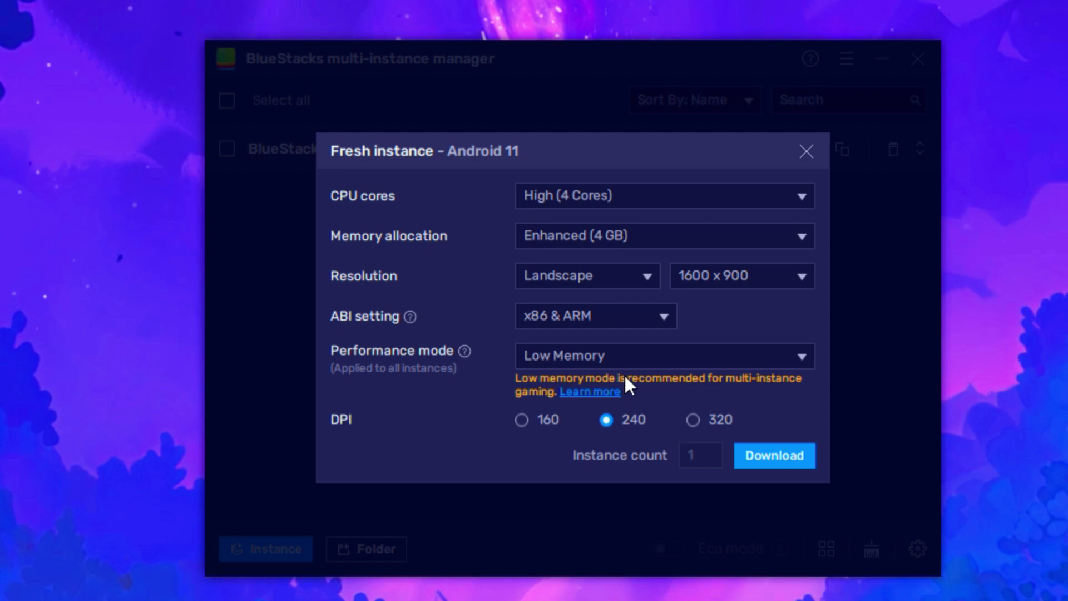
Step: Set the performance mode to High Performance and download the Android 11 instance
left_click(659, 360)
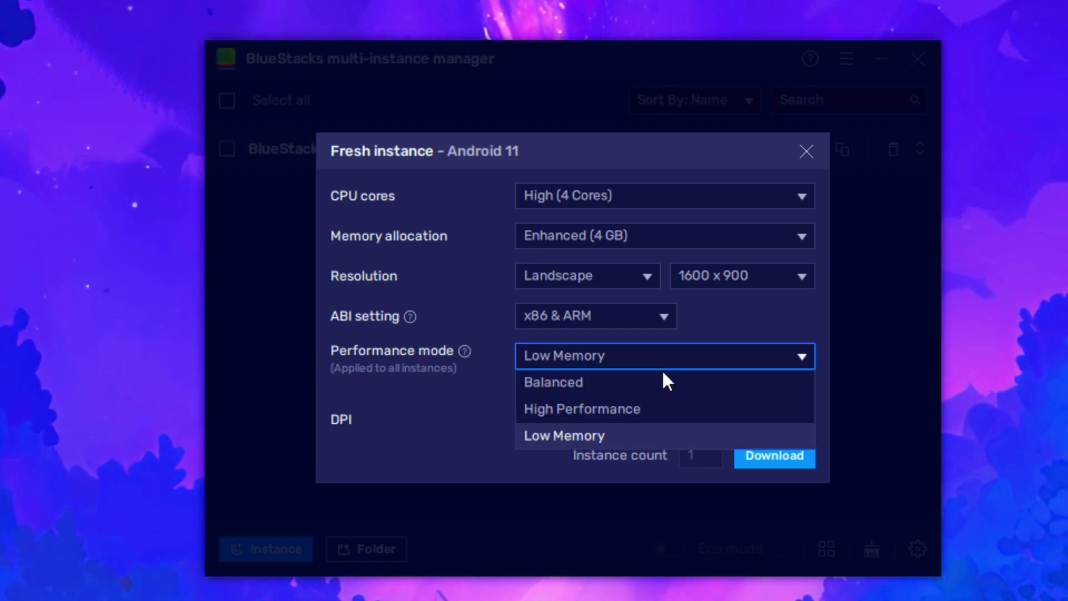
left_click(561, 408)
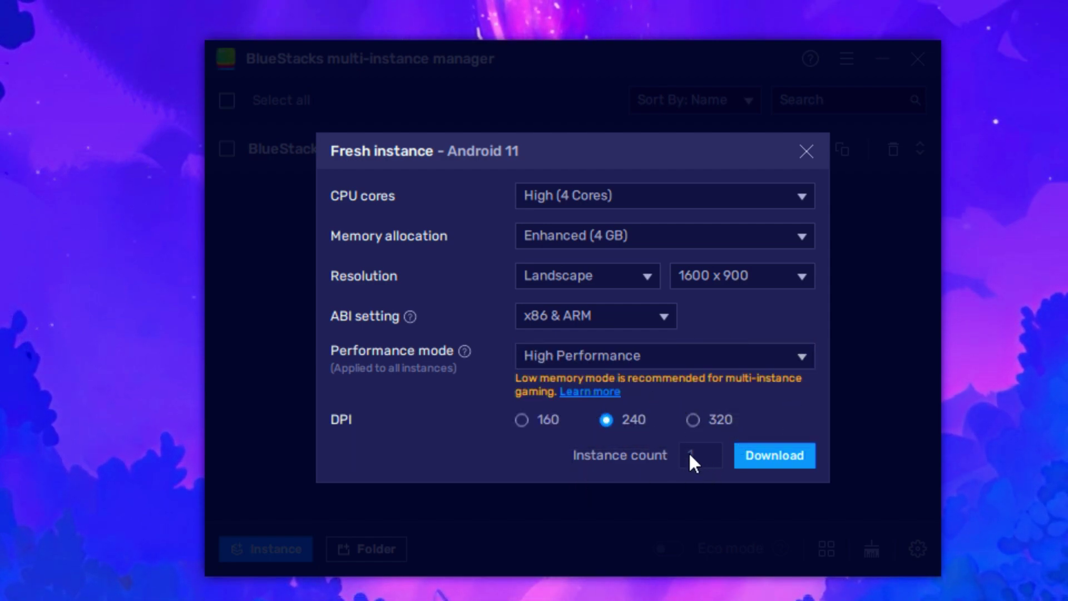
left_click(776, 455)
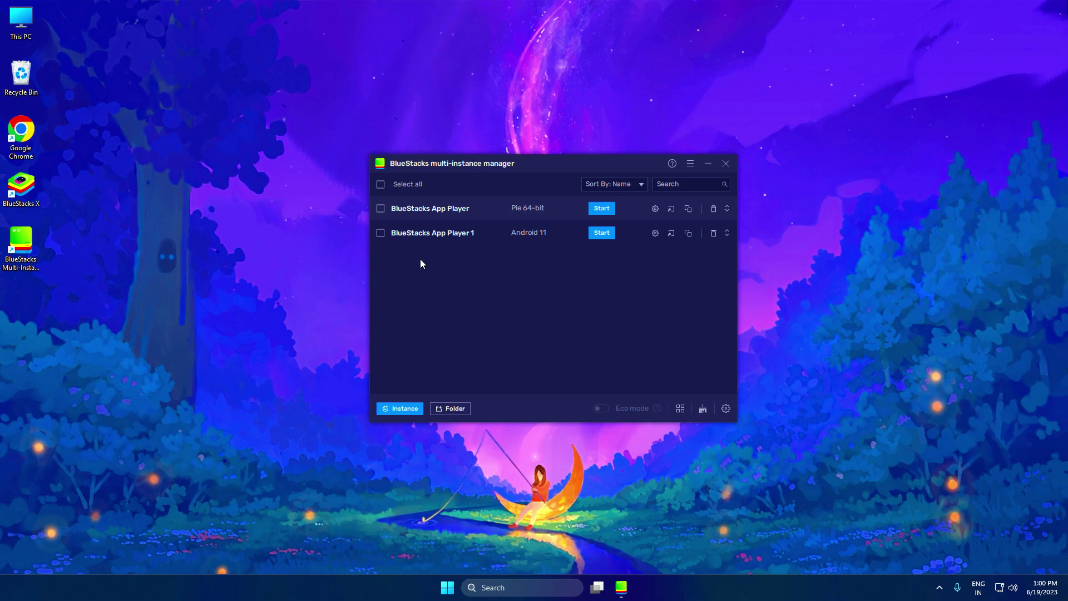
Step: Start the Android 11 instance, allowing BlueStacks to make changes to the device, and open the Play Store from its system apps
left_click(602, 233)
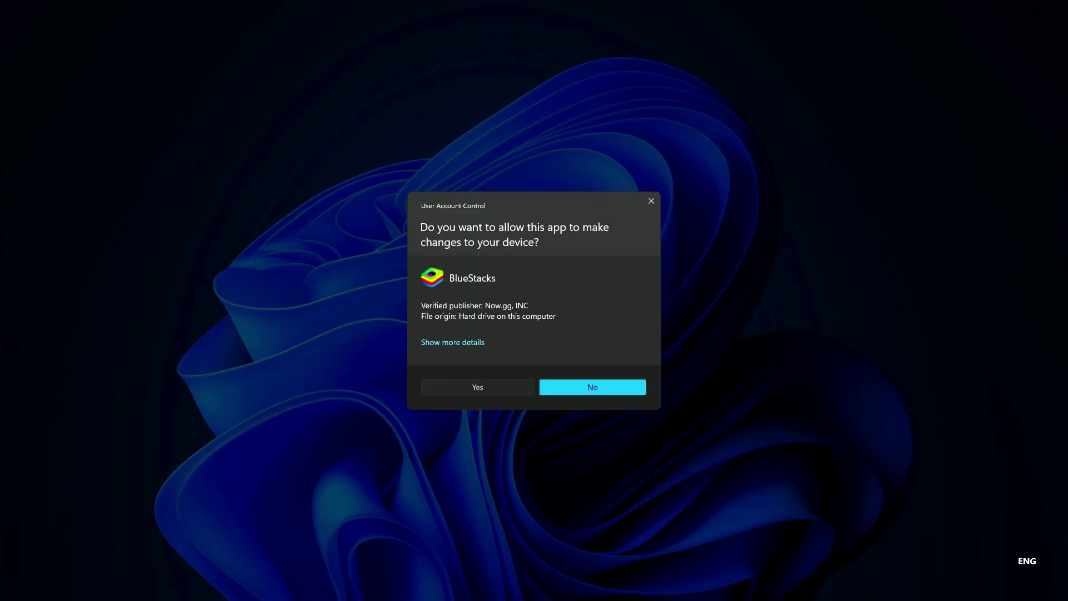
left_click(455, 387)
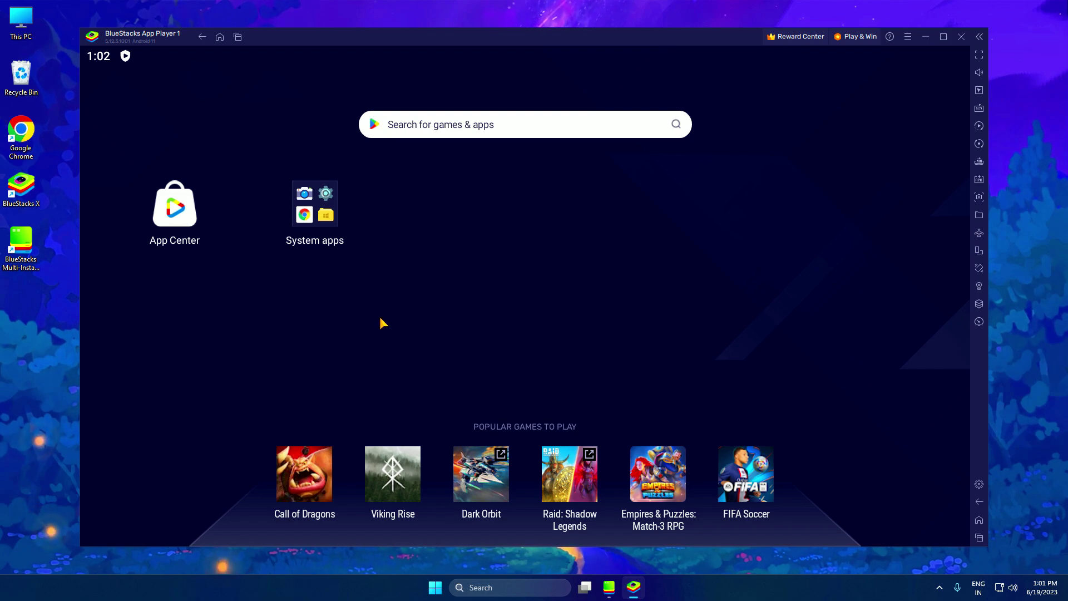
left_click(319, 218)
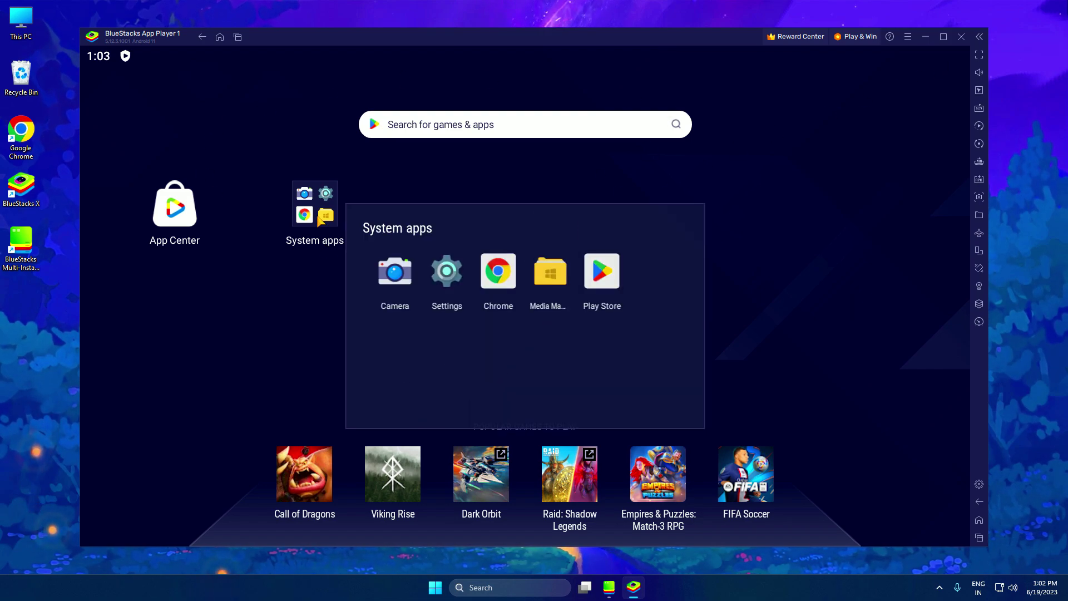
left_click(613, 276)
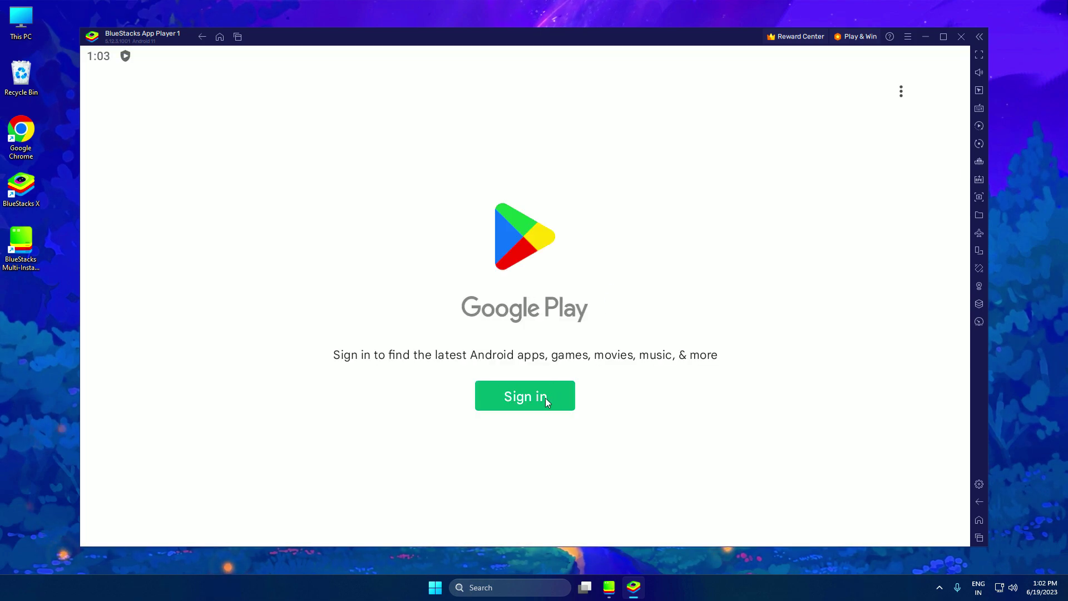
Step: Sign in to Google Play, search for carx street, and install the CarX Street game by CarX Technologies, LLC
left_click(545, 399)
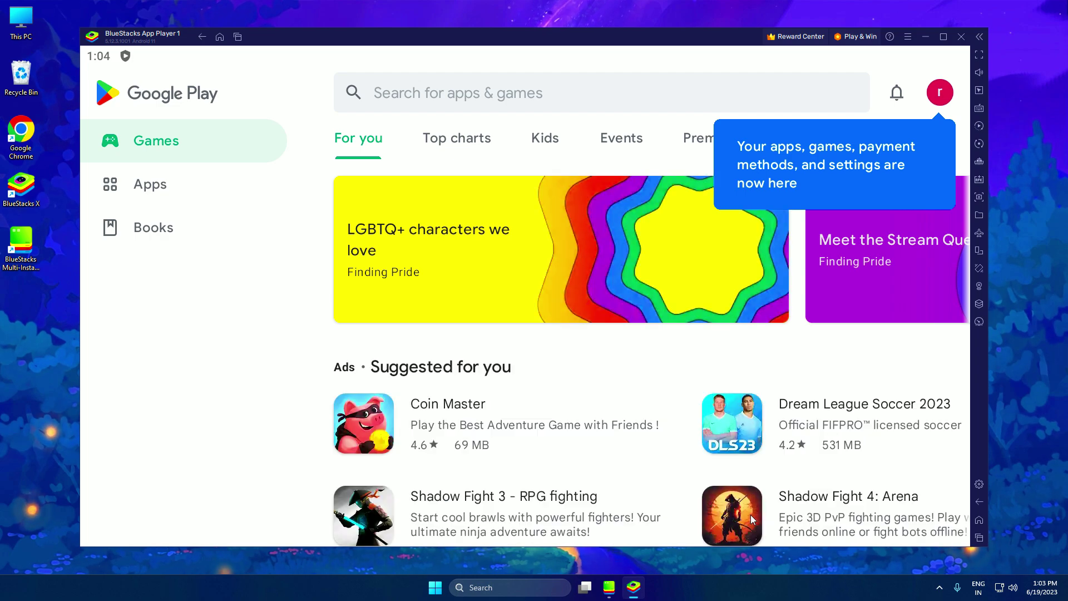
left_click(465, 96)
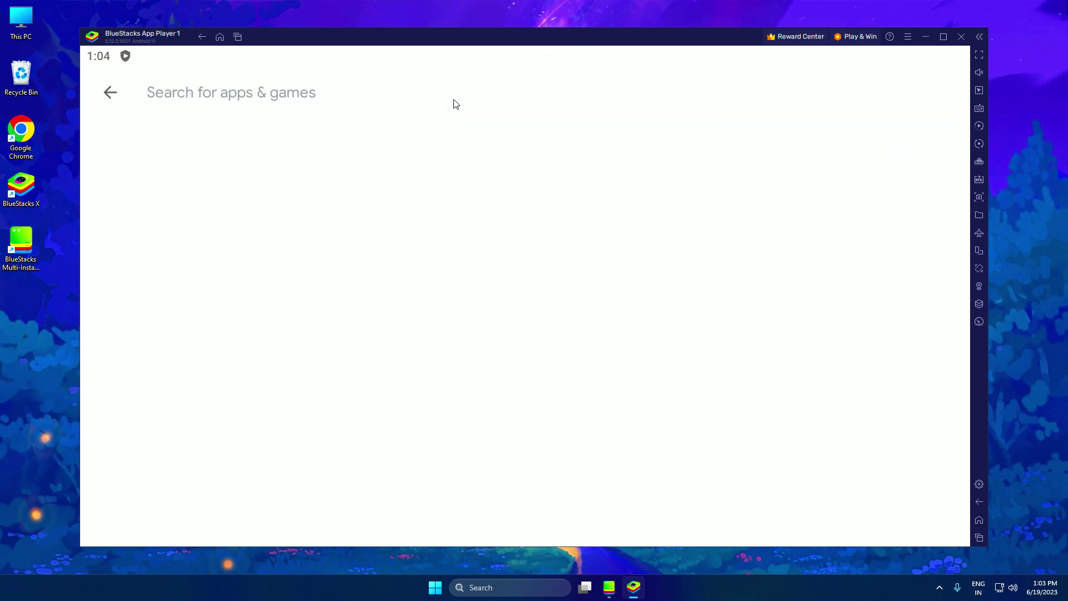
type("Car")
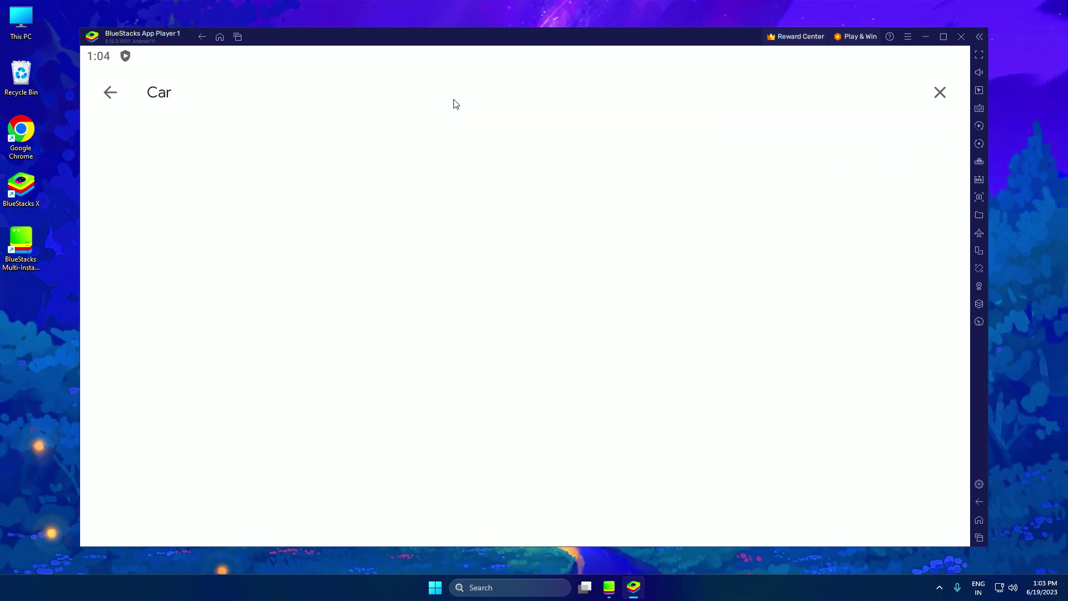
type("x Sytree")
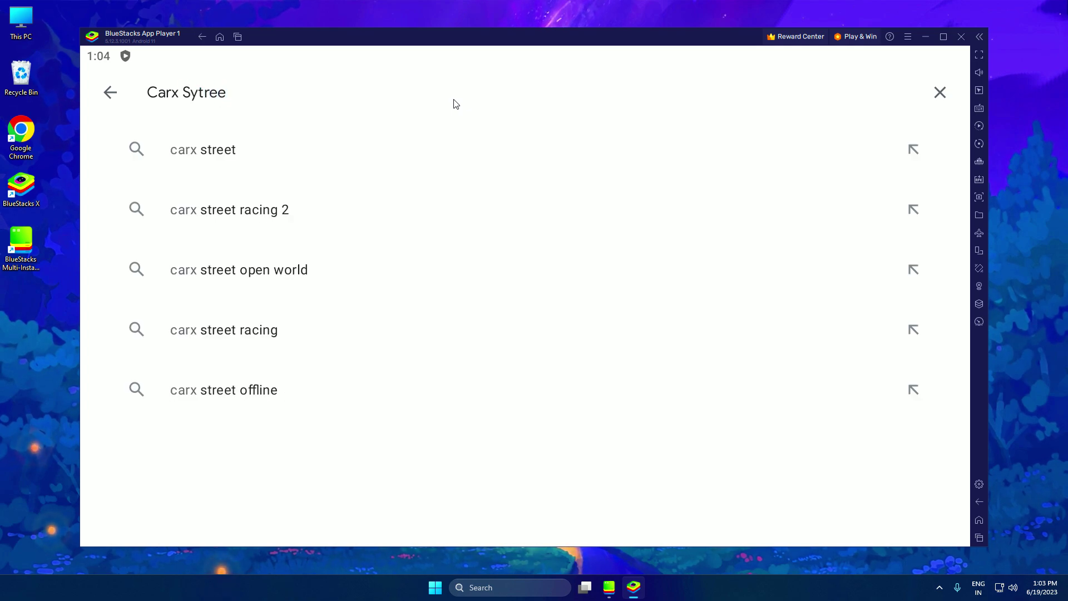
left_click(244, 166)
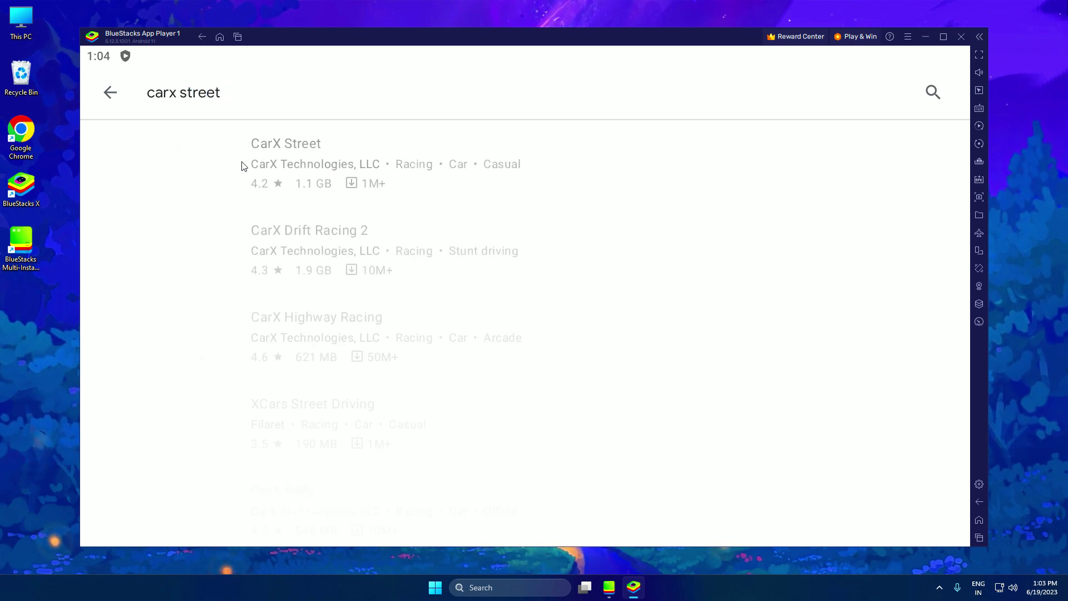
left_click(195, 161)
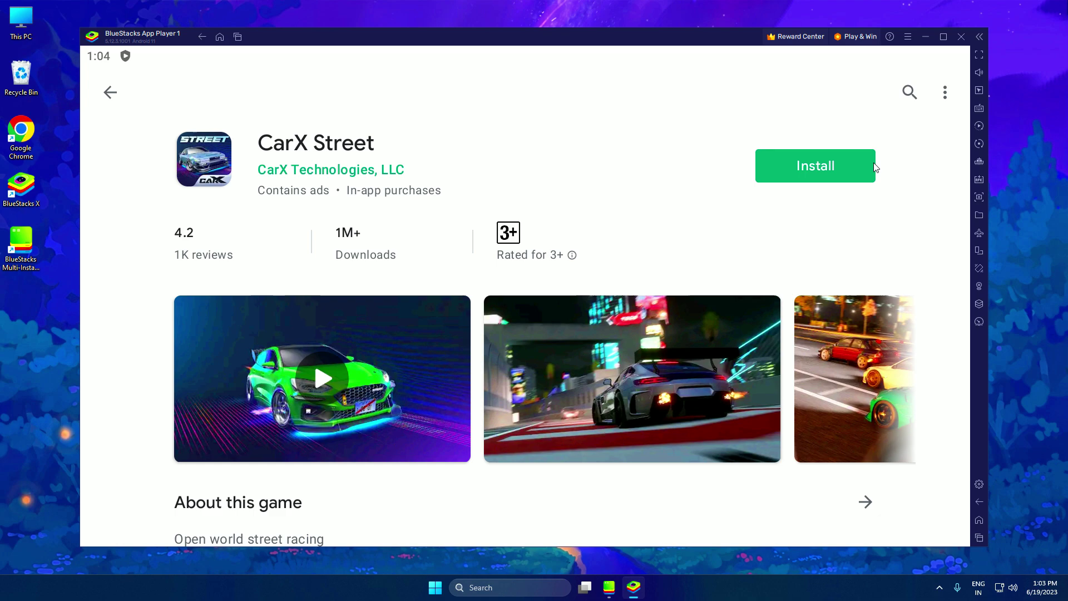
left_click(800, 168)
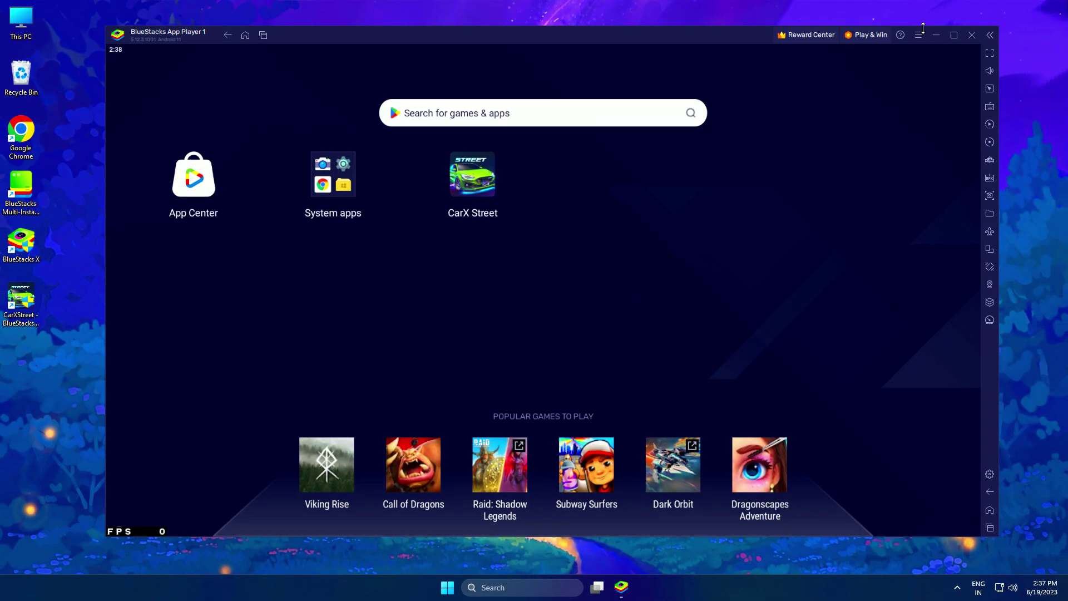
Step: Open the emulator's settings and review the performance, display and graphics options
left_click(918, 35)
left_click(862, 52)
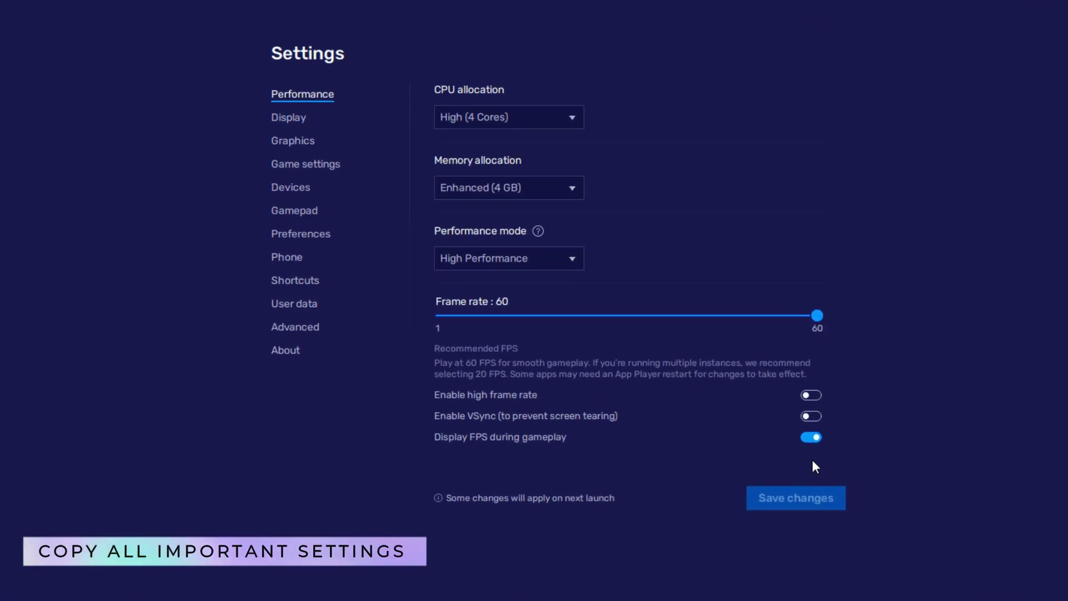
left_click(275, 118)
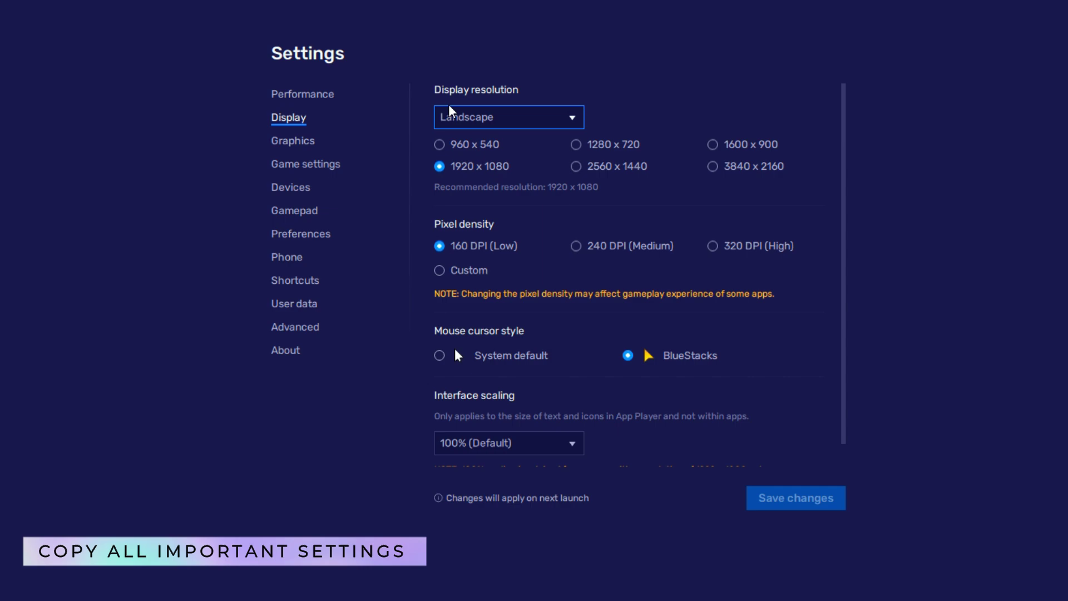
left_click(285, 144)
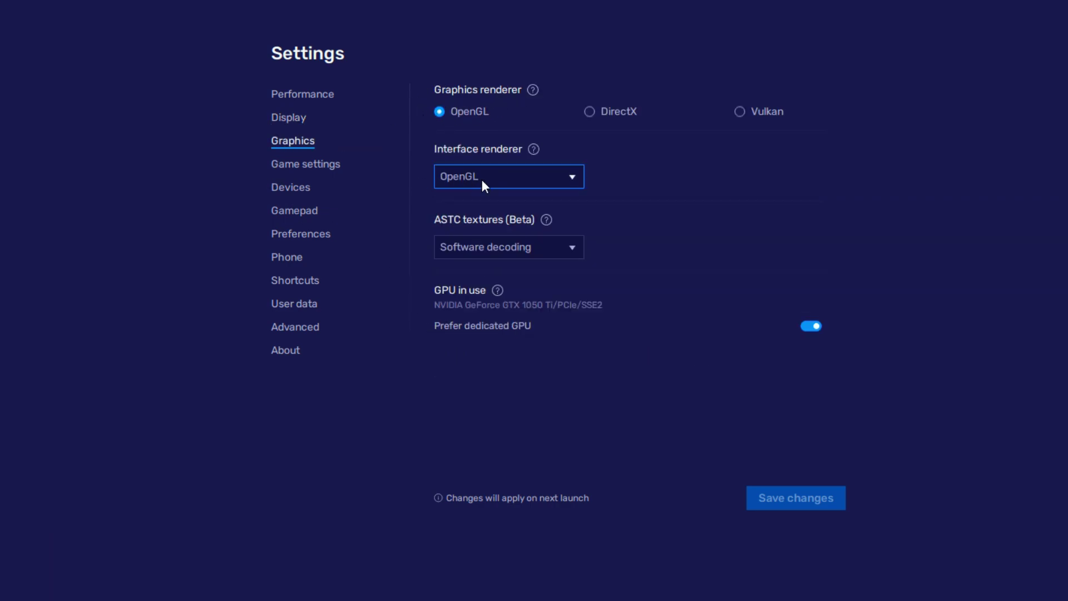
Step: Review the game, devices, gamepad, preferences, phone, shortcuts, user data and advanced settings, and return to the home screen
left_click(309, 165)
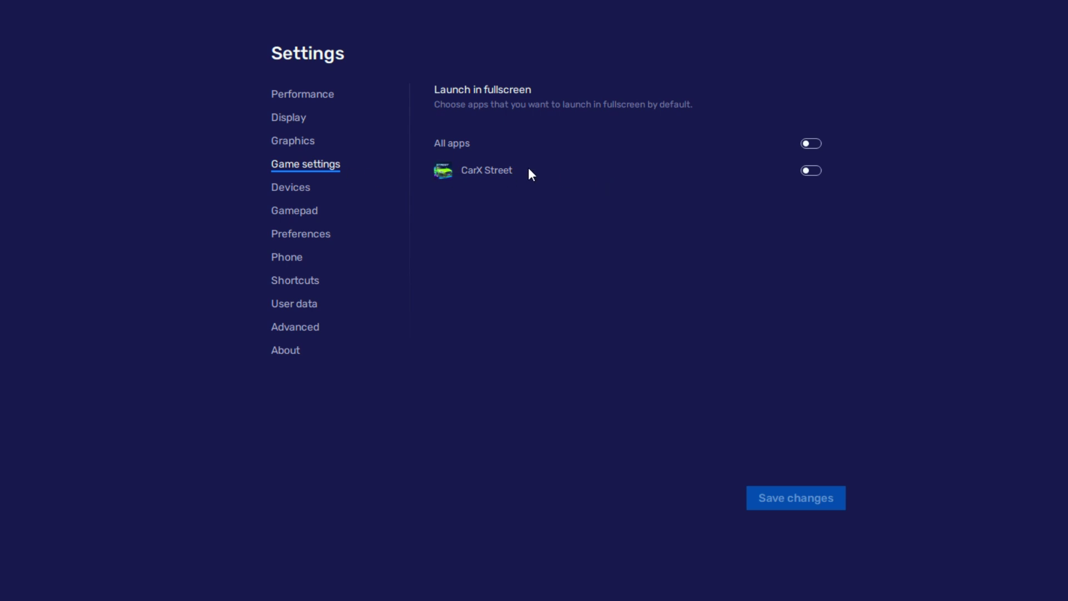
left_click(286, 191)
left_click(292, 210)
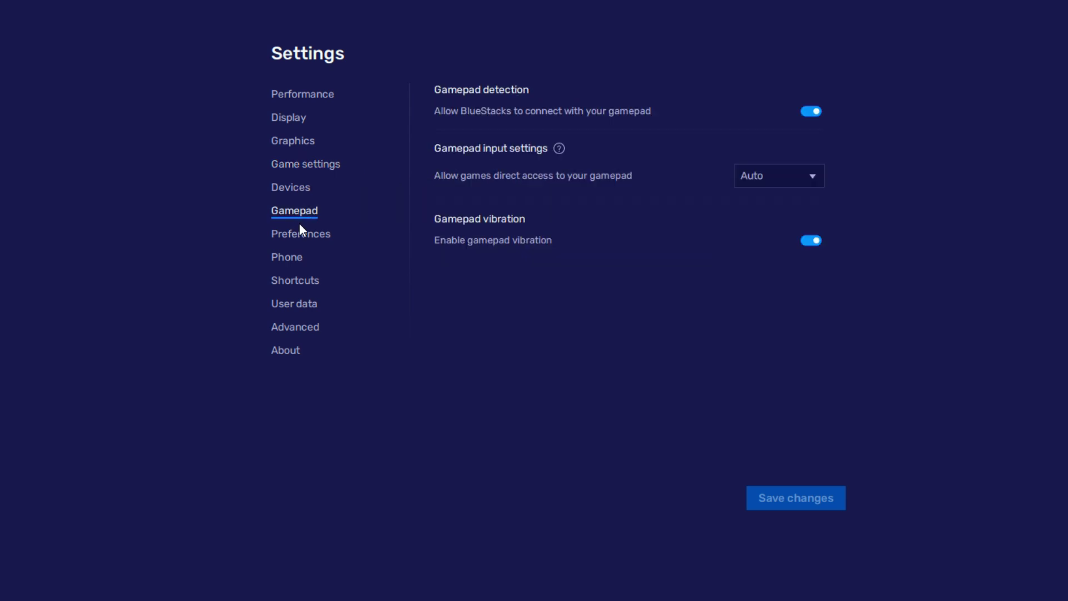
left_click(302, 237)
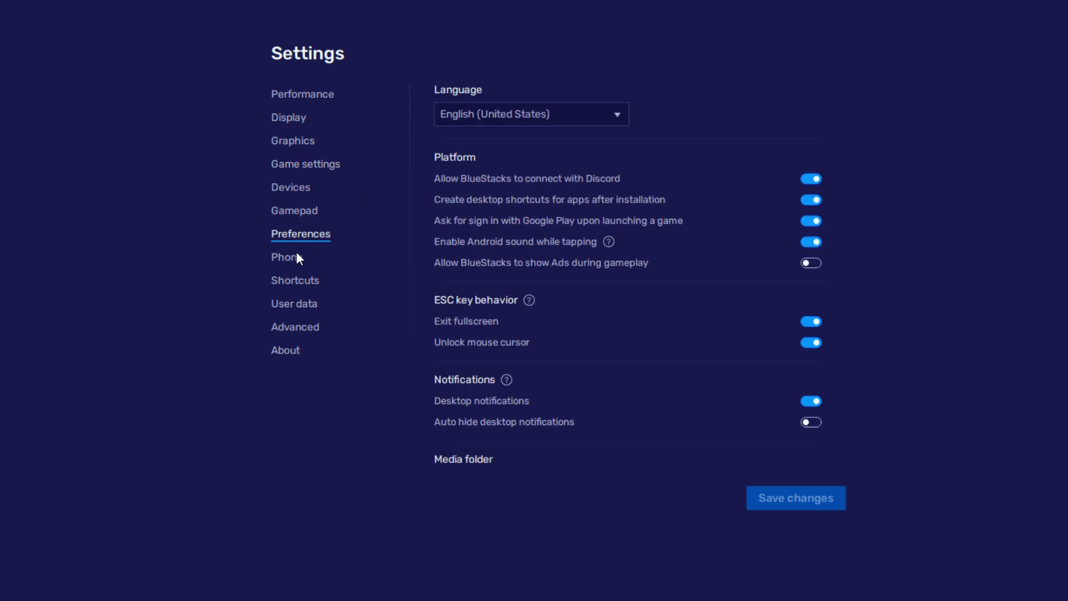
left_click(297, 253)
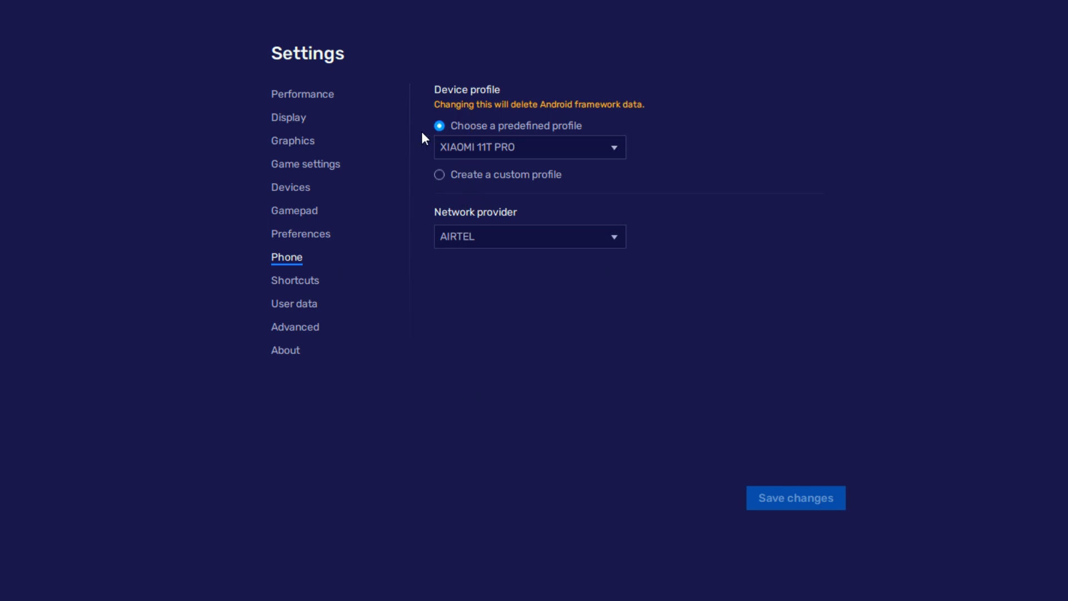
left_click(292, 282)
left_click(309, 307)
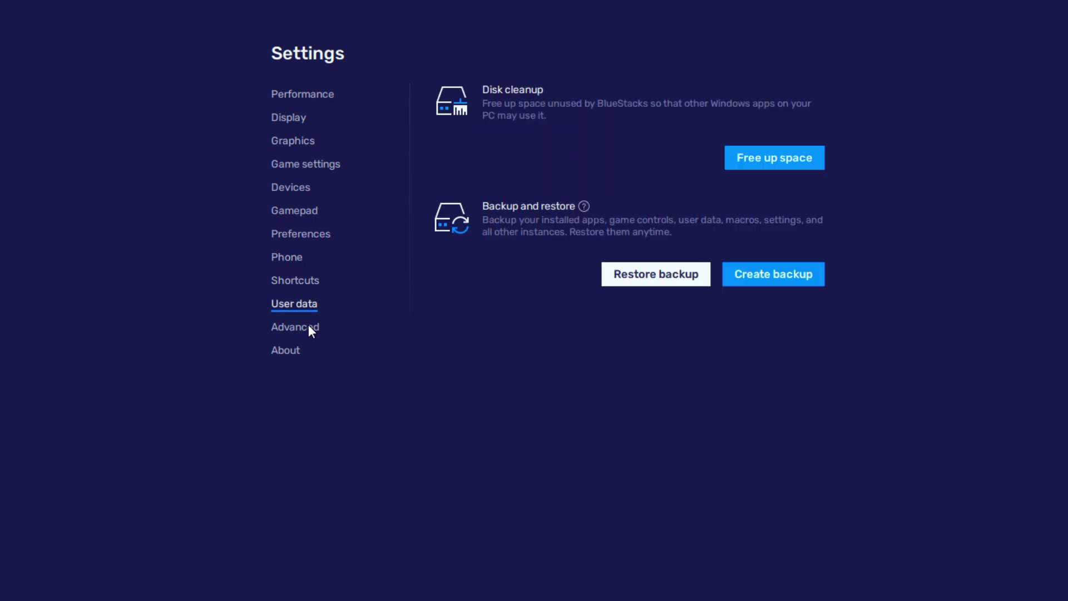
left_click(308, 326)
left_click(965, 66)
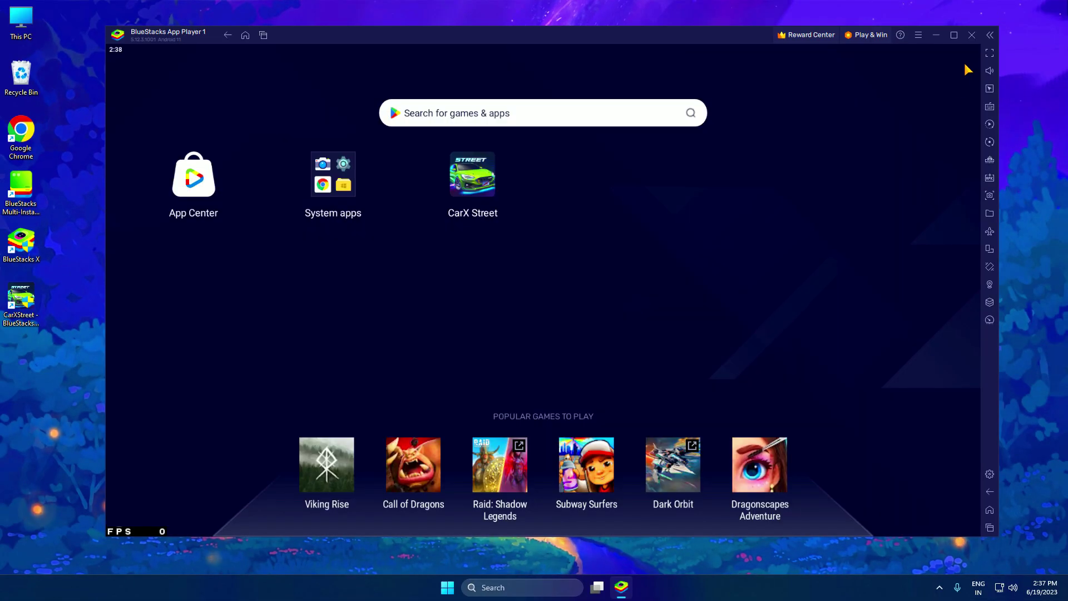
Step: Launch CarX Street from the home screen and download its additional game resources
left_click(468, 182)
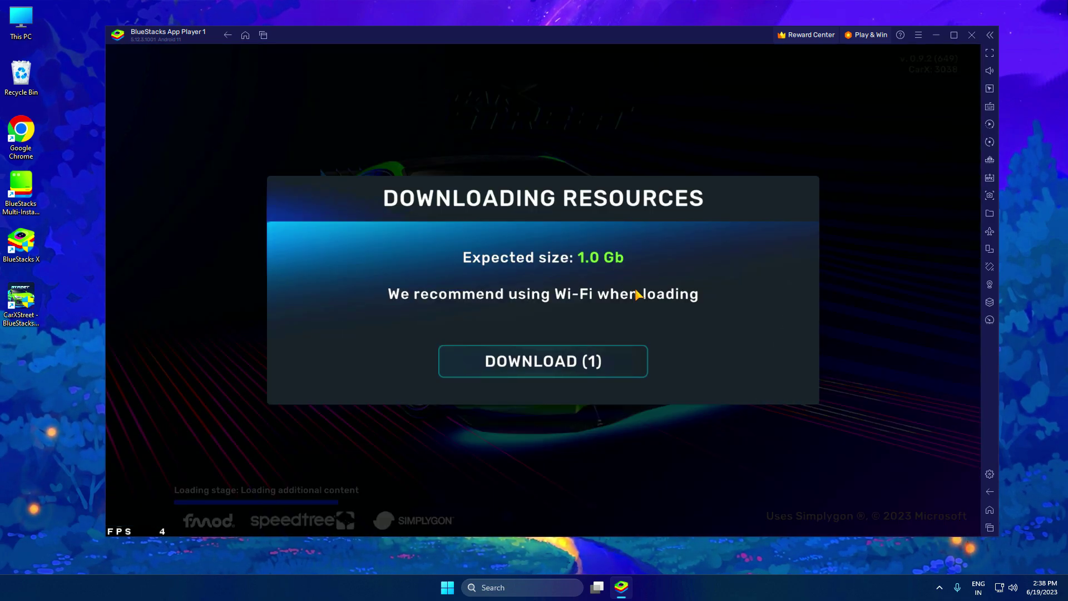
left_click(571, 359)
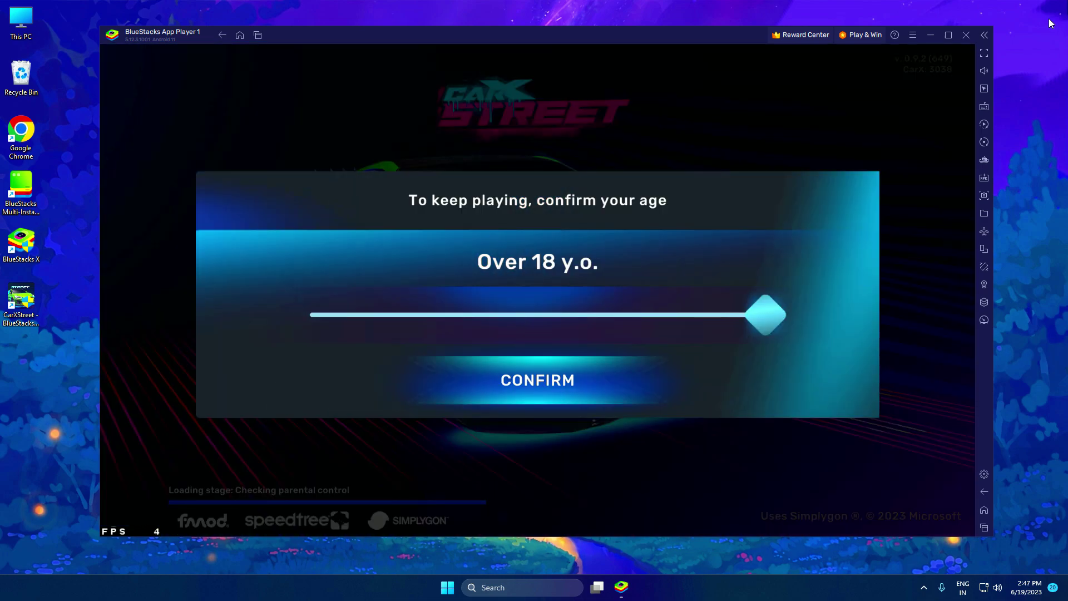
Step: Confirm the age as Over 18 y.o. and accept the game's License Agreement and Privacy Policy
left_click(533, 384)
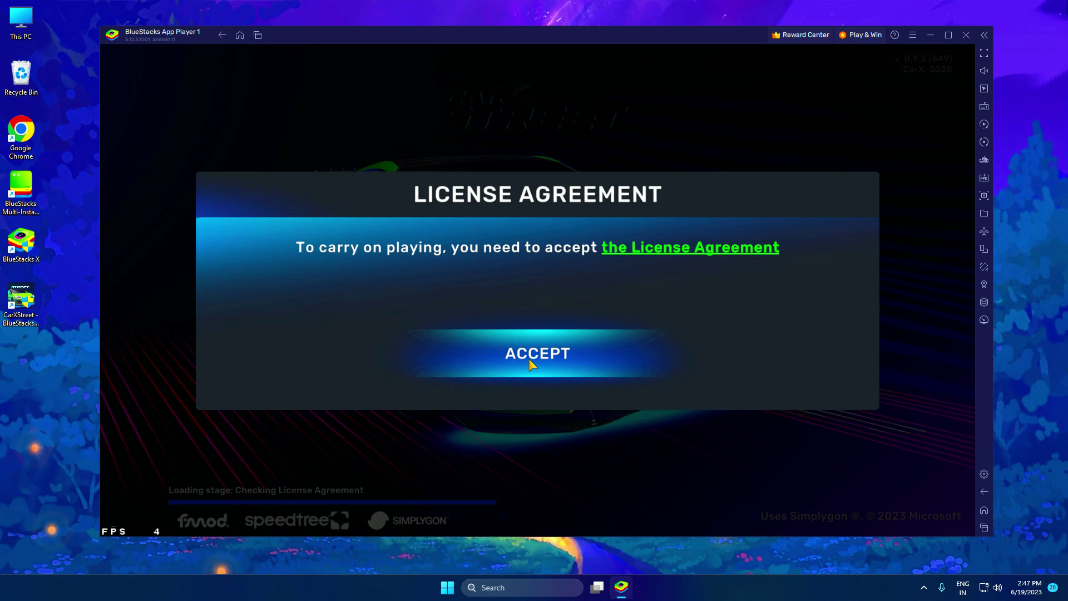
left_click(534, 358)
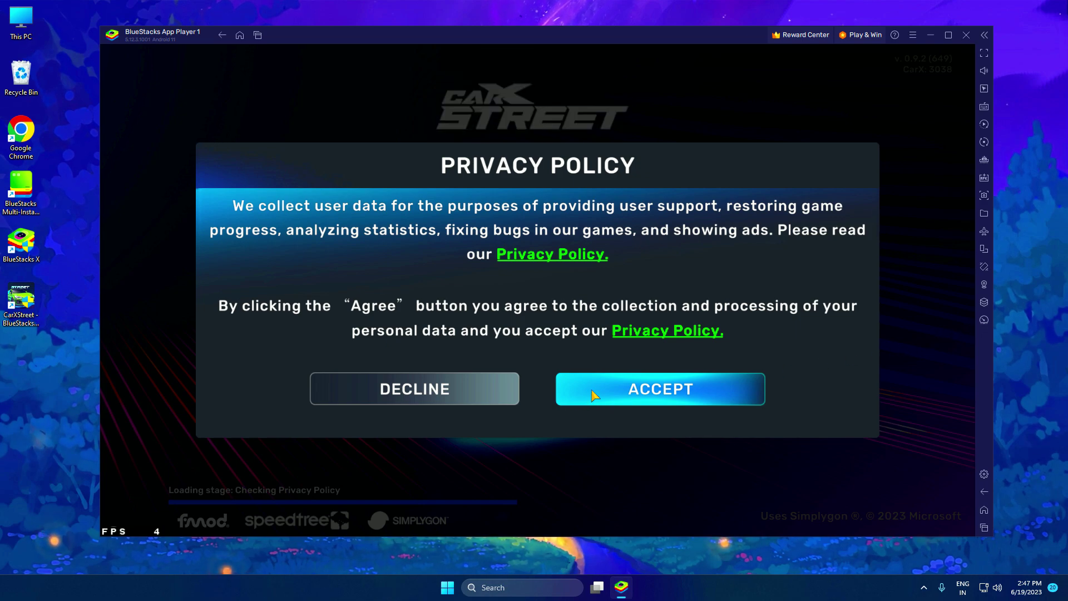
left_click(713, 391)
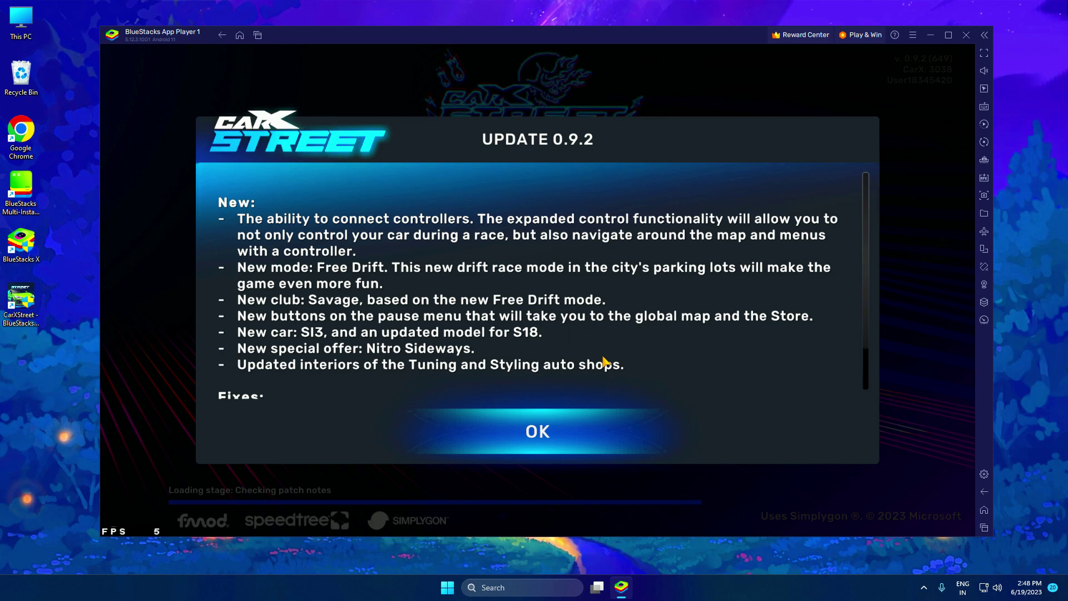
Step: Dismiss the Update 0.9.2 notes and advance past the intro video to the control type selection
left_click(578, 437)
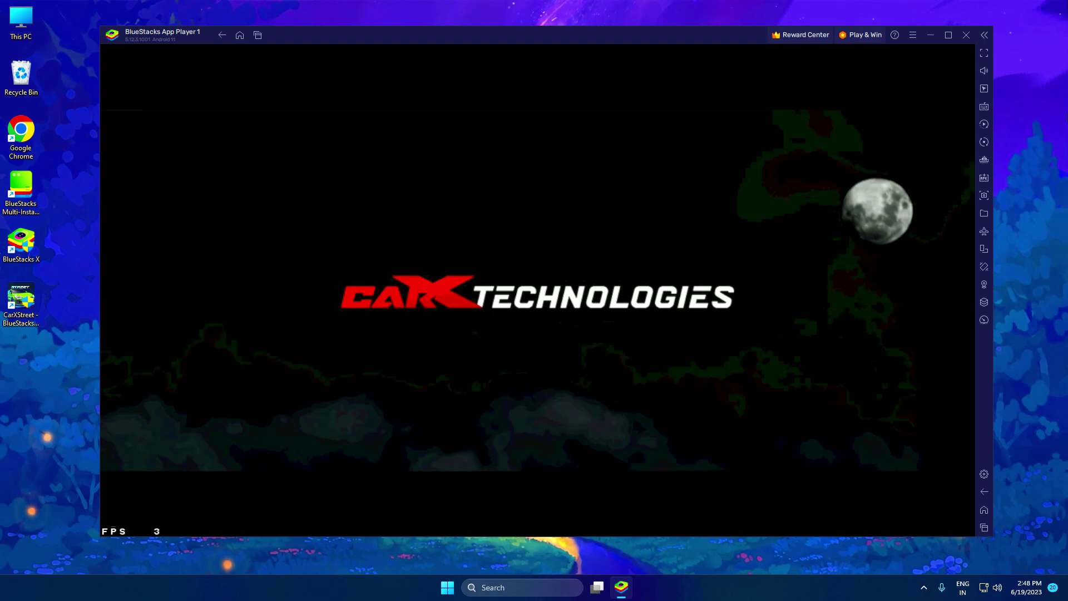
left_click_drag(728, 37, 723, 43)
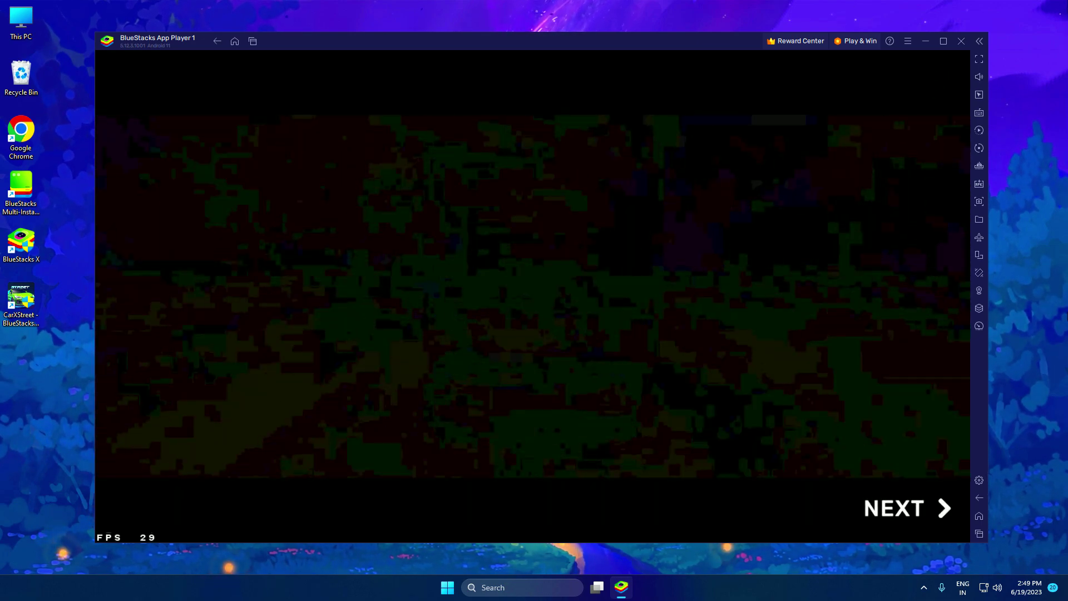
left_click(906, 508)
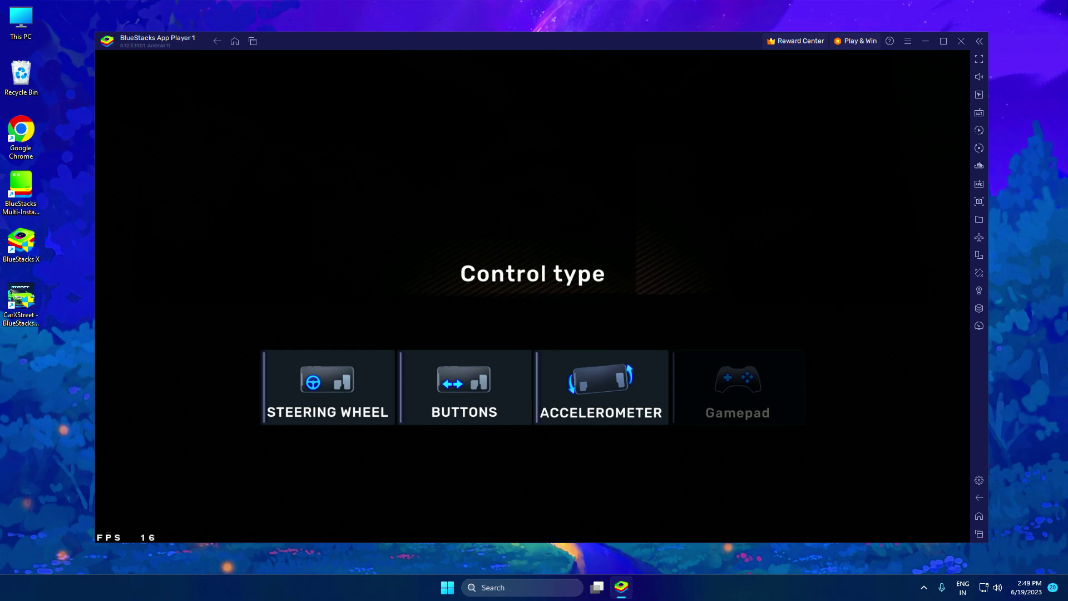